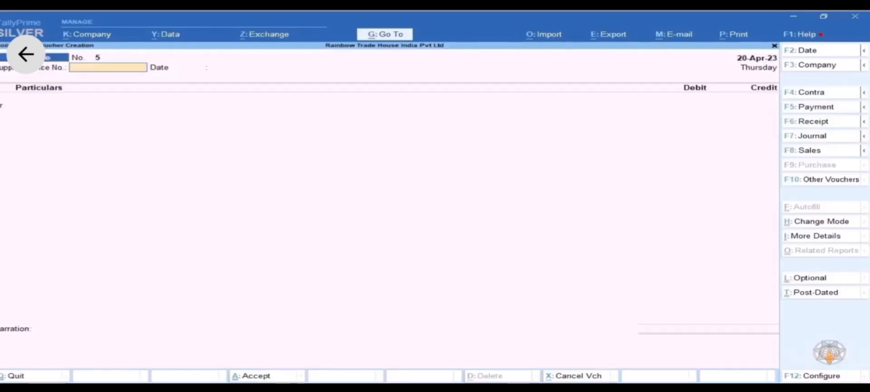
# - Start a new sales voucher (Sales/001/202324) and bring up the Change Voucher Mode choices
pyautogui.press('F8')
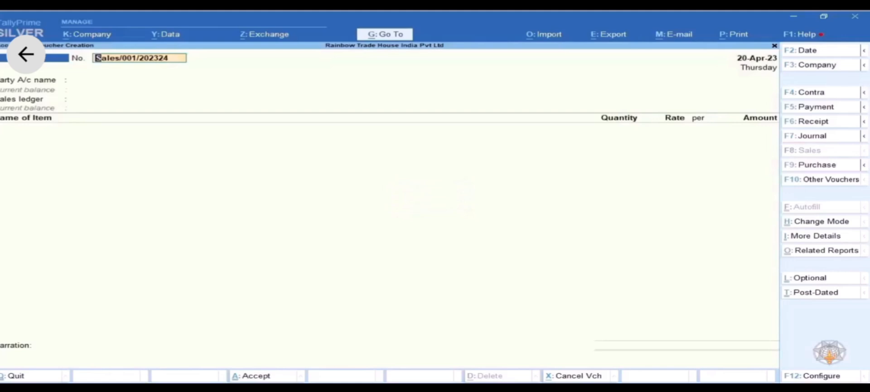
pyautogui.hotkey('ctrl', 'h')
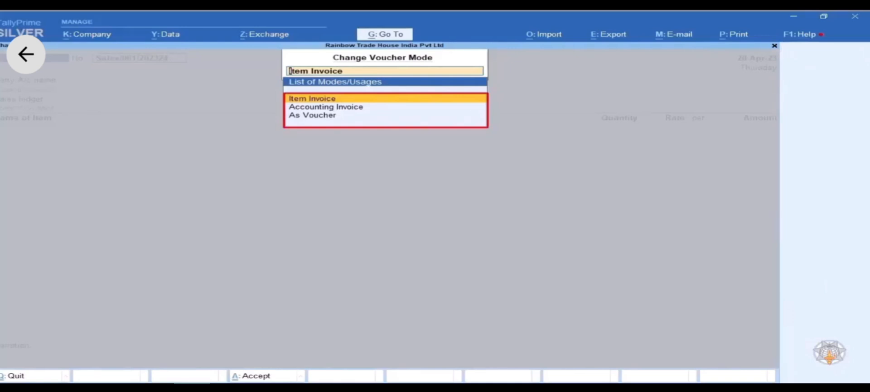
# - Switch the sales voucher to Accounting Invoice mode with Particulars, Rate and Amount columns
pyautogui.press('Down')
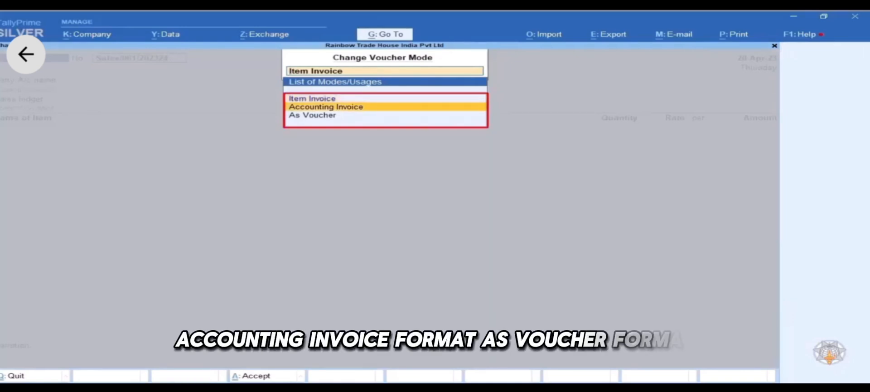
pyautogui.press('Down')
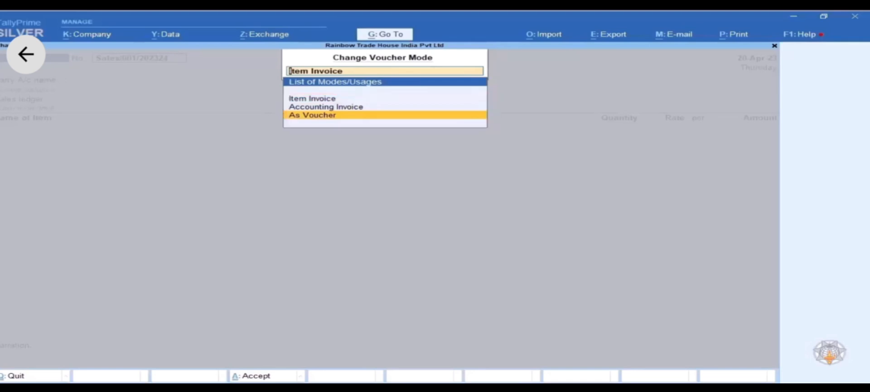
pyautogui.press('Up')
pyautogui.press('Up')
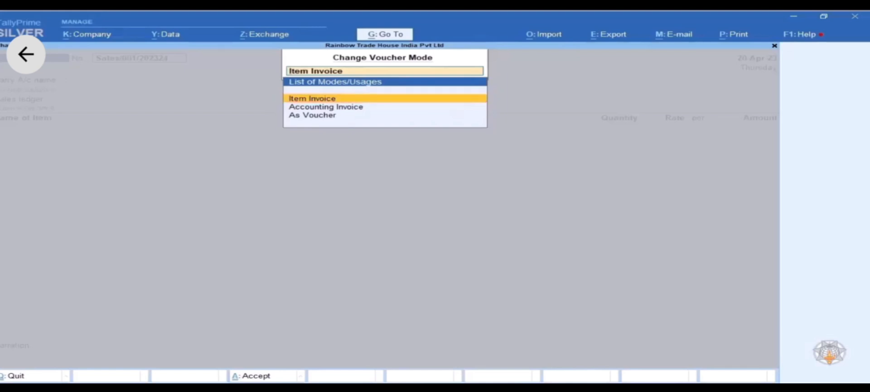
pyautogui.press('Down')
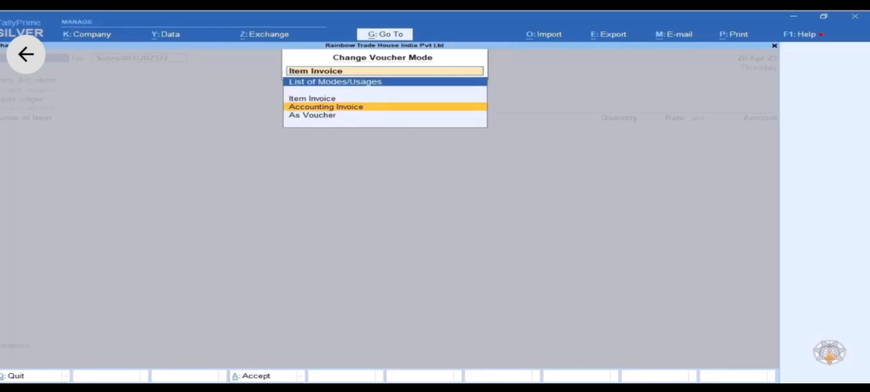
pyautogui.press('Down')
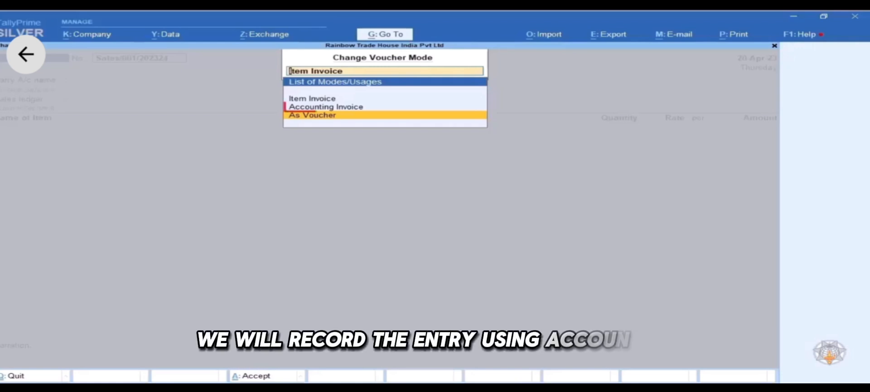
pyautogui.press('Up')
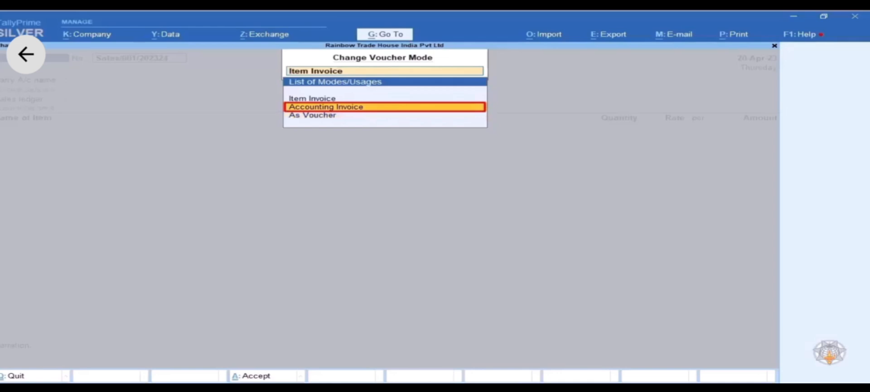
pyautogui.press('Return')
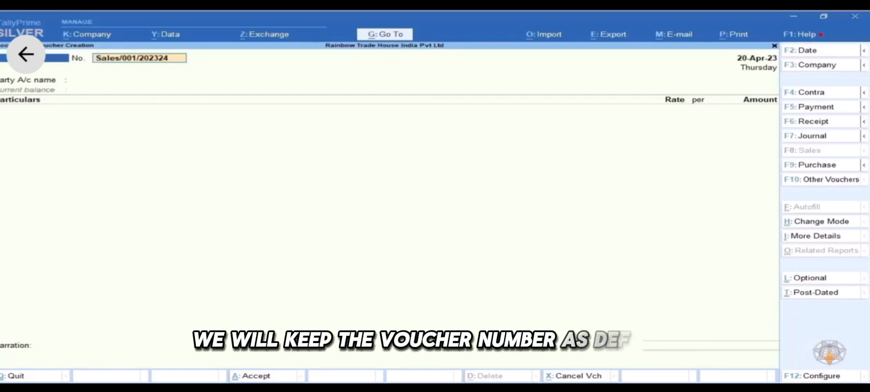
pyautogui.press('F2')
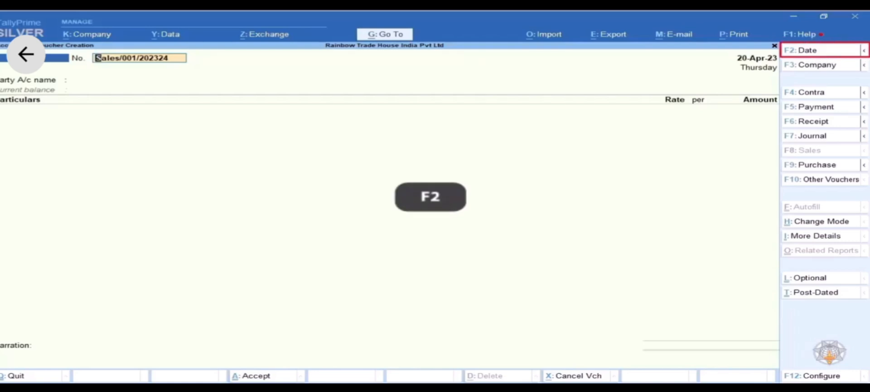
# - Change the sales voucher date to 15-Apr-23
pyautogui.press('F2')
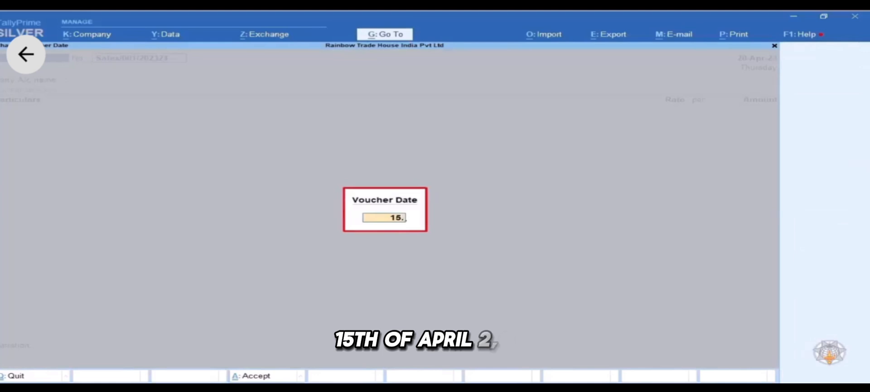
pyautogui.press('Return')
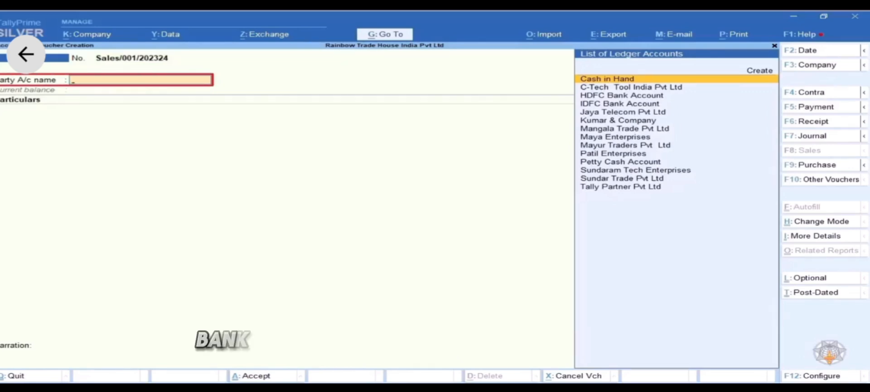
# - Select HDFC Bank Account as the voucher's party ledger
pyautogui.write('HDFC')
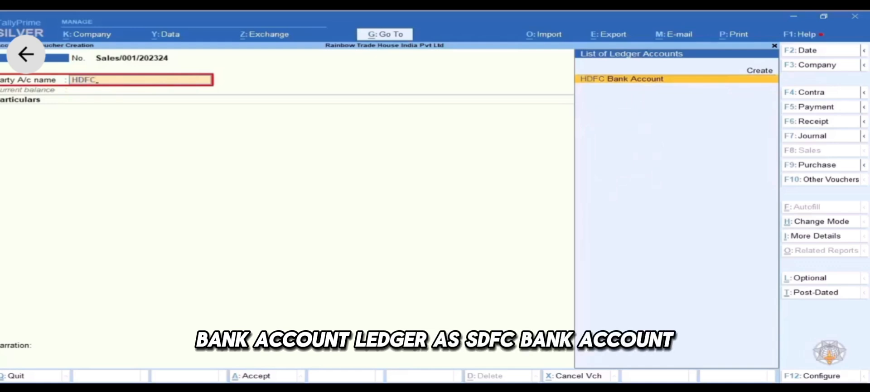
pyautogui.press('Return')
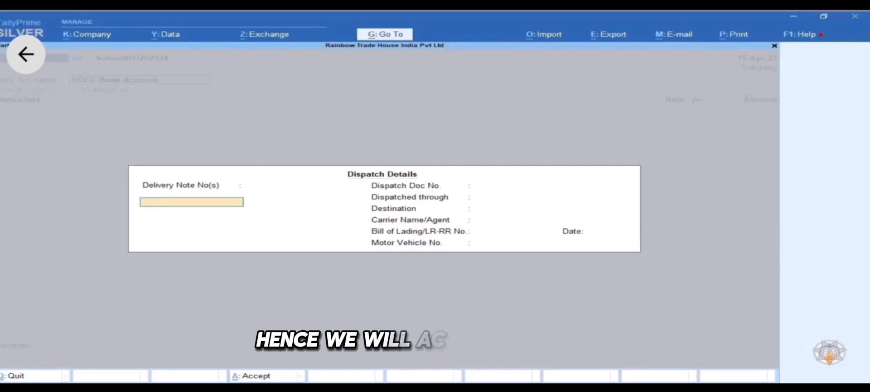
# - Leave delivery note, dispatch document, destination and carrier fields blank in Dispatch Details
pyautogui.press('Return')
pyautogui.press('Return')
pyautogui.press('Return')
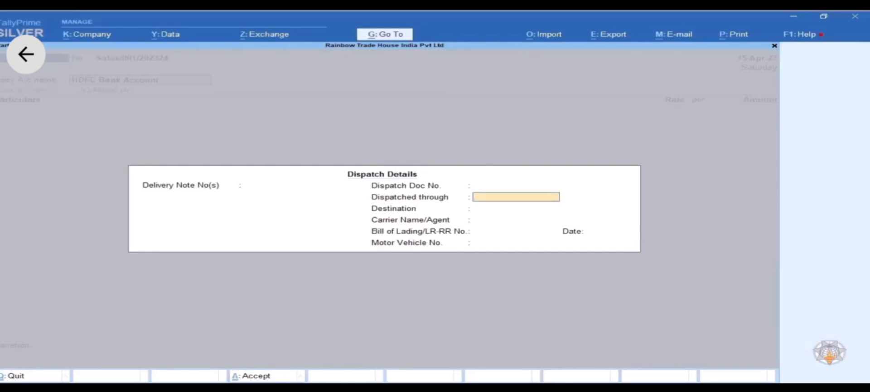
pyautogui.press('Return')
pyautogui.press('Return')
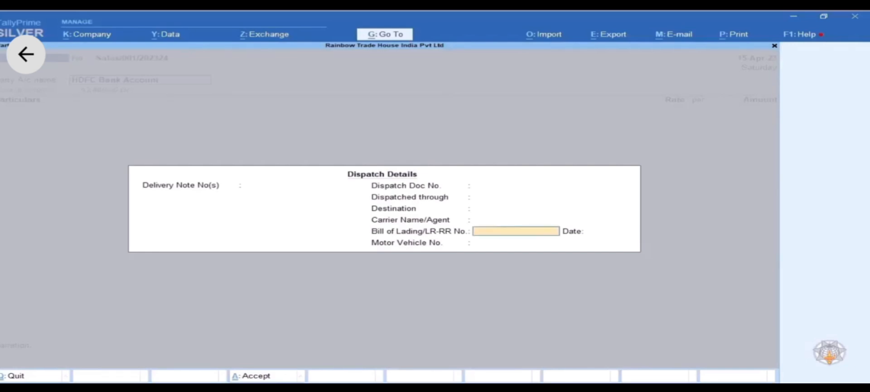
pyautogui.press('Return')
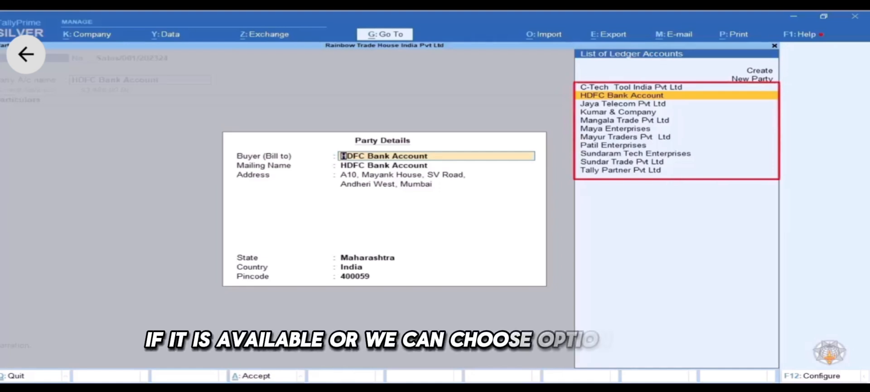
# - Add Aakash Media Tech Pvt Ltd as a New Party buyer (Bill to)
pyautogui.press('Up')
pyautogui.press('Up')
pyautogui.press('Up')
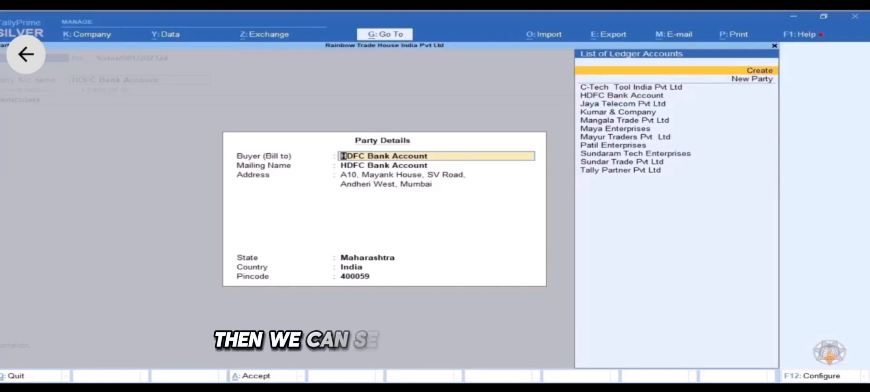
pyautogui.press('Down')
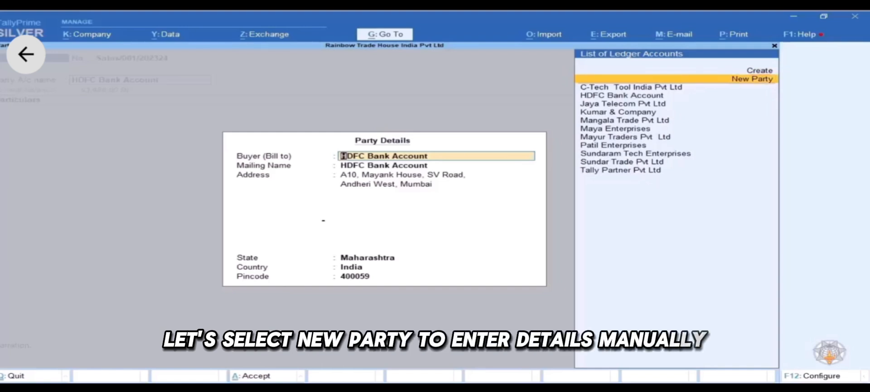
pyautogui.press('Return')
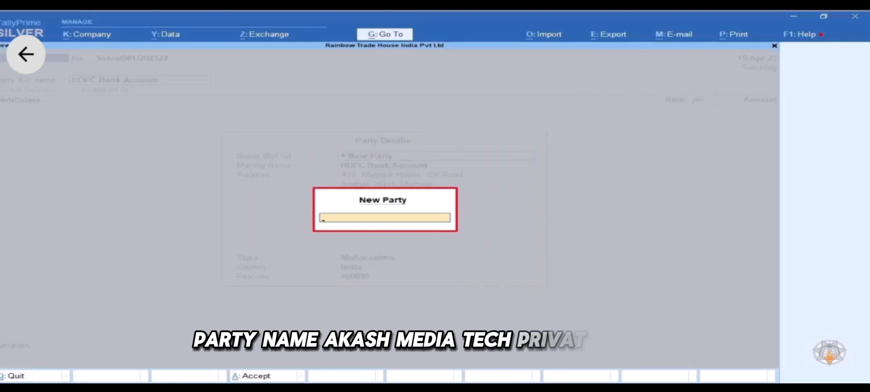
pyautogui.write('Aakash Media Tech Pvt')
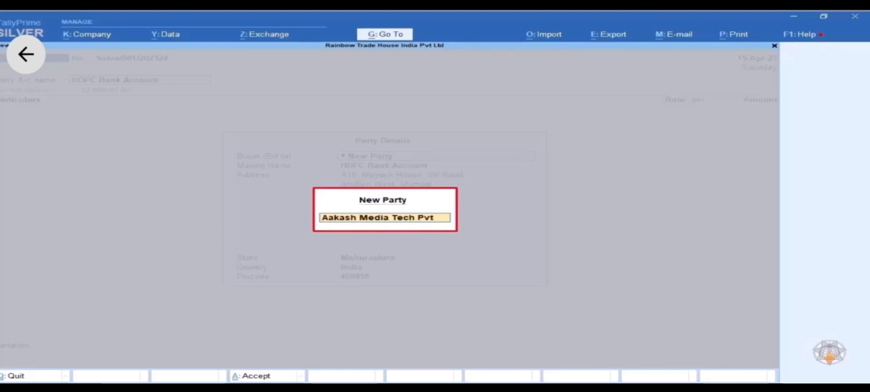
pyautogui.write('d')
pyautogui.press('Return')
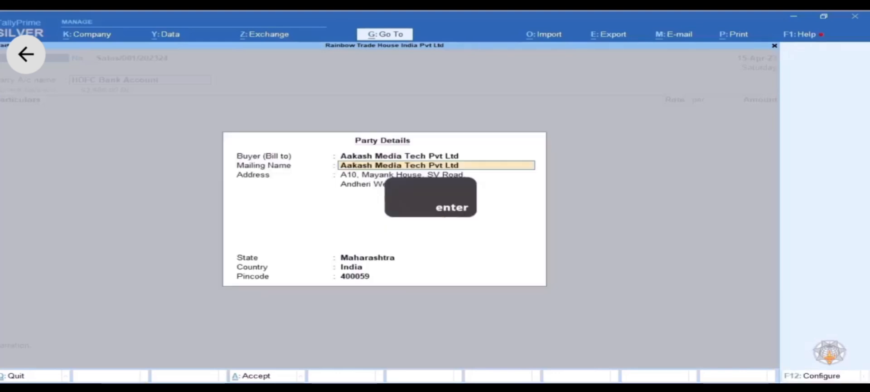
# - Keep the buyer's mailing name and address, and accept Maharashtra as the state
pyautogui.press('Return')
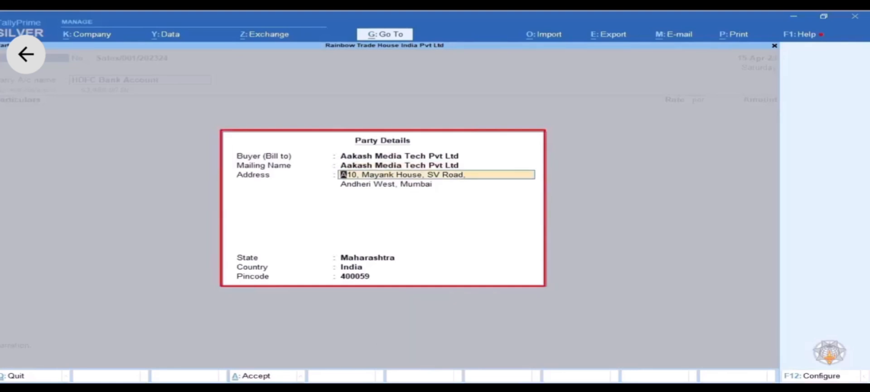
pyautogui.press('Return')
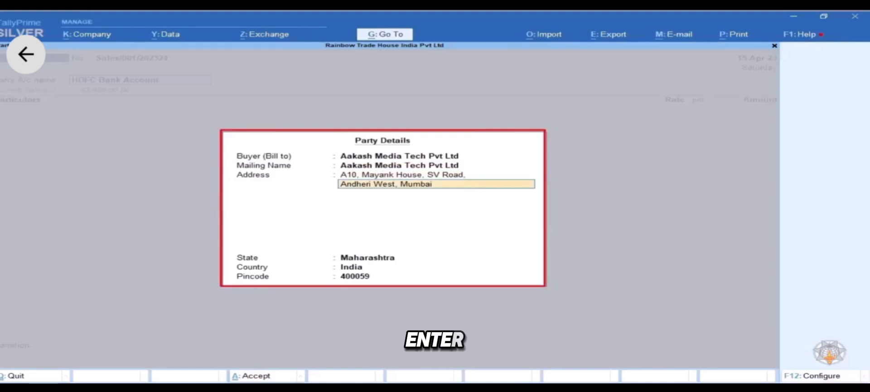
pyautogui.press('Return')
pyautogui.press('Return')
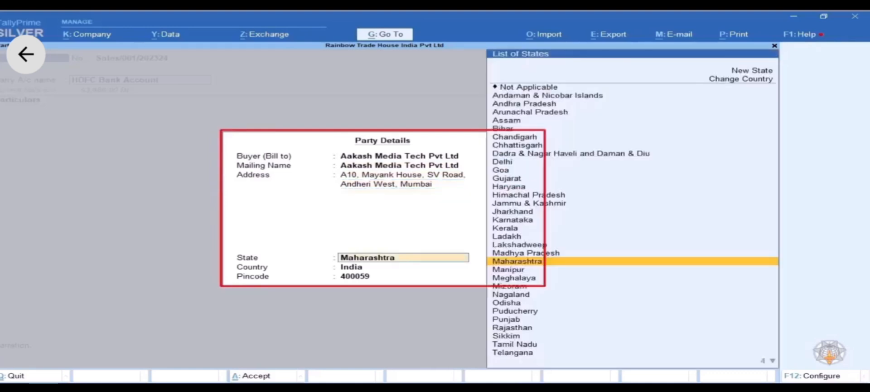
pyautogui.press('Return')
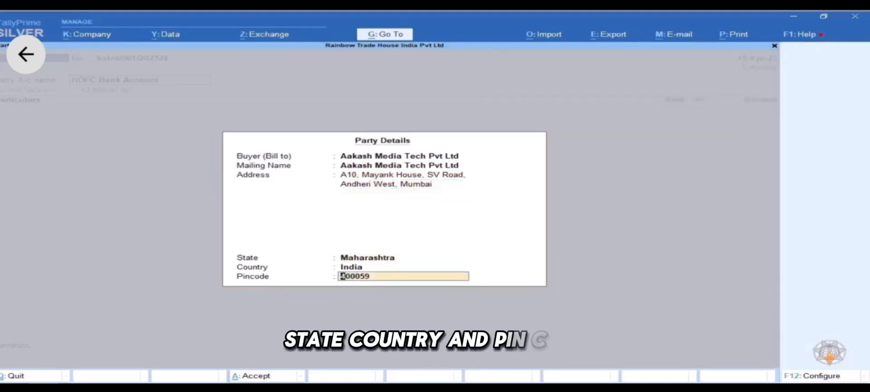
pyautogui.press('Return')
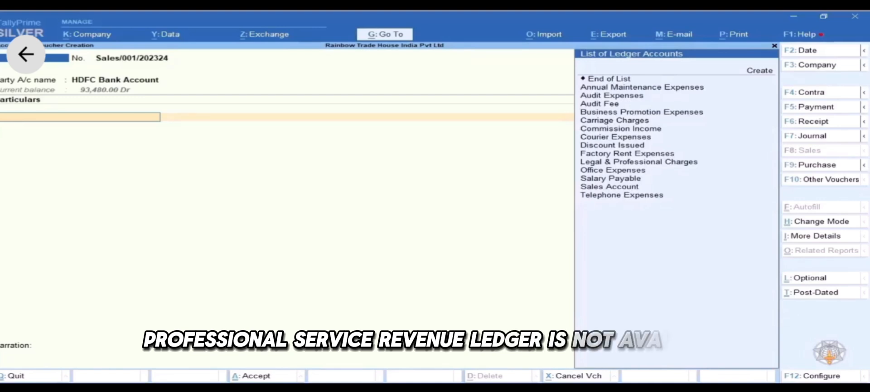
# - Go to the Create option in the List of Ledger Accounts
pyautogui.press('Up')
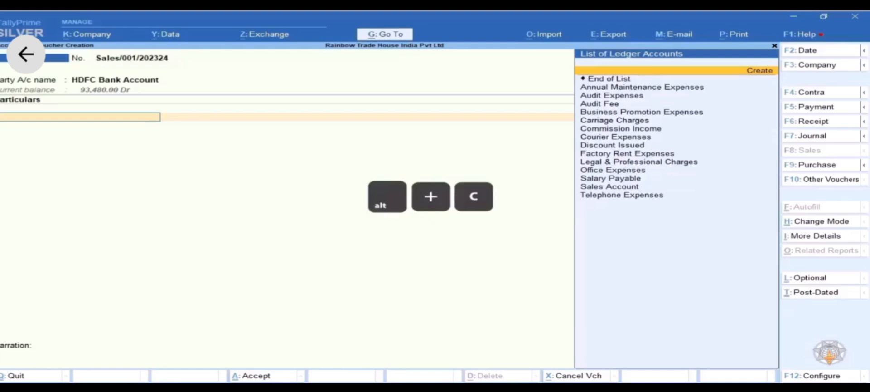
# - Create ledger Professional Services under Direct Incomes, type Not Applicable, and save it
pyautogui.hotkey('alt', 'c')
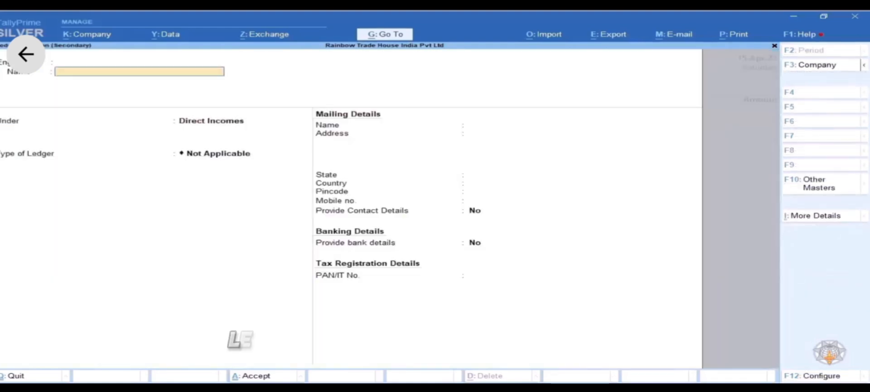
pyautogui.write('Profess')
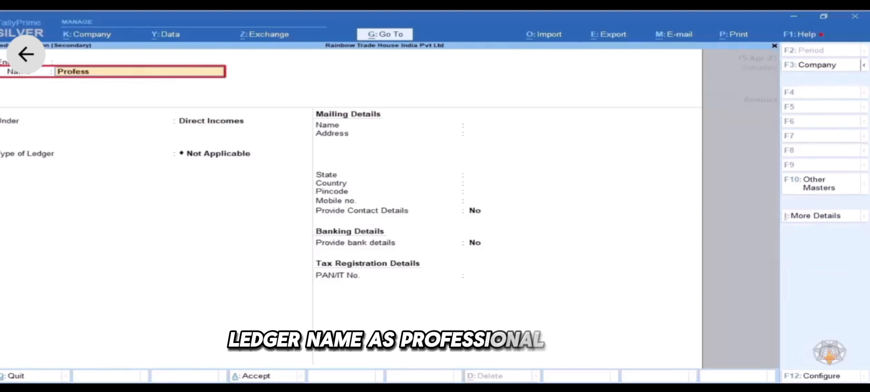
pyautogui.write('ional Ser')
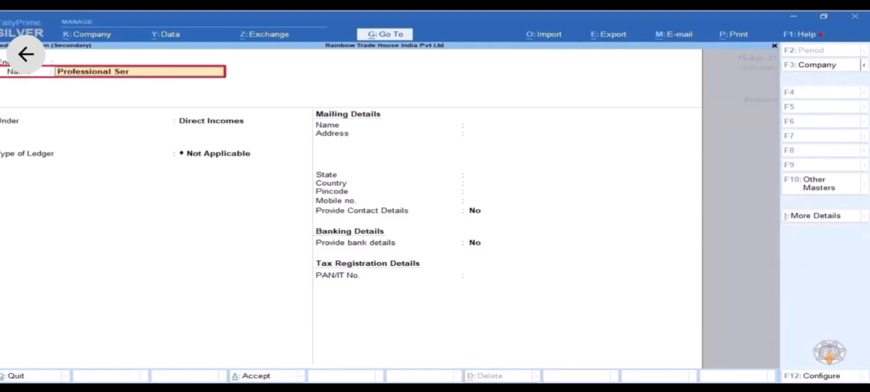
pyautogui.press('Return')
pyautogui.press('Return')
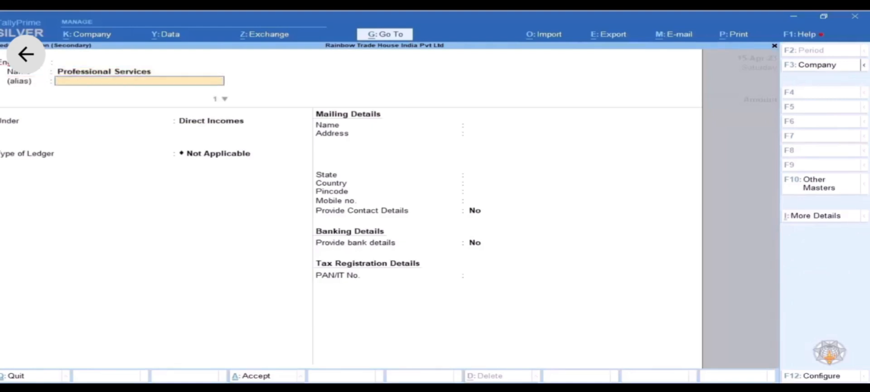
pyautogui.press('Return')
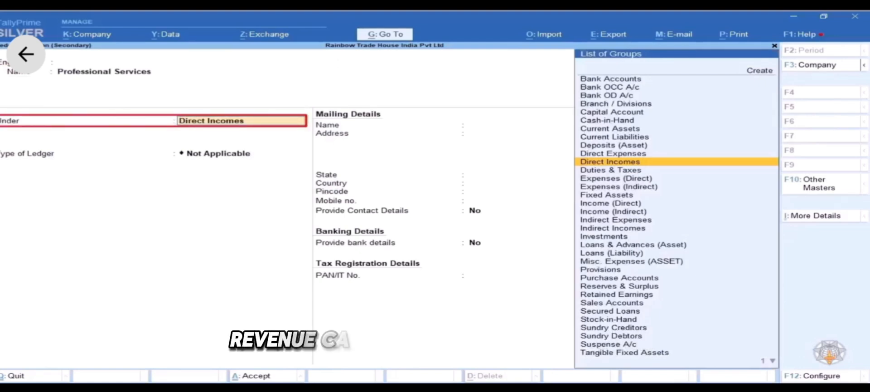
pyautogui.write('In')
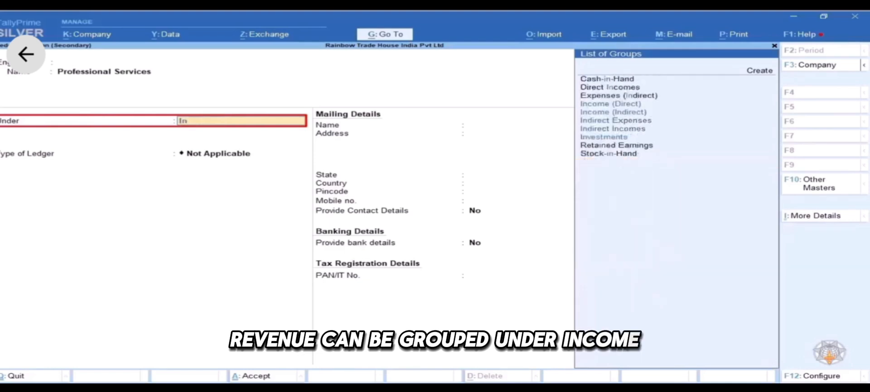
pyautogui.write('c')
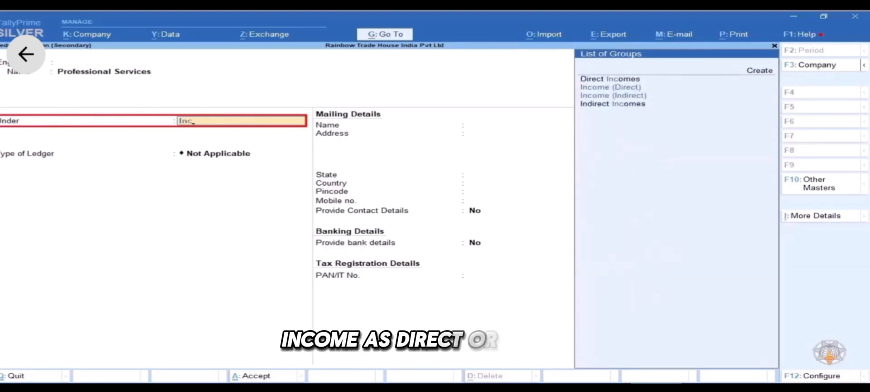
pyautogui.press('Down')
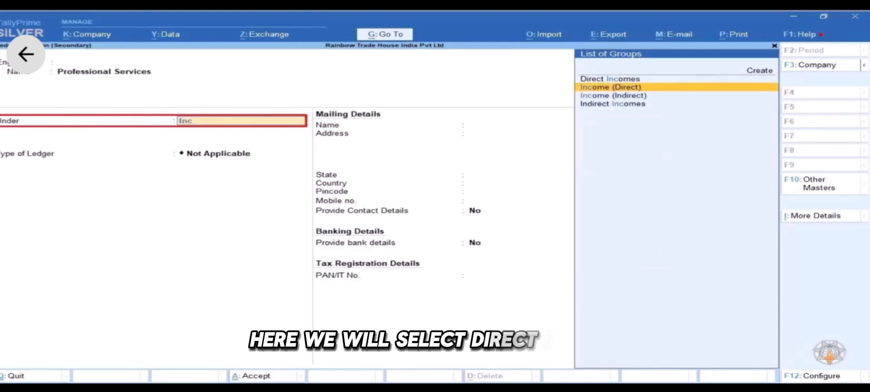
pyautogui.press('Return')
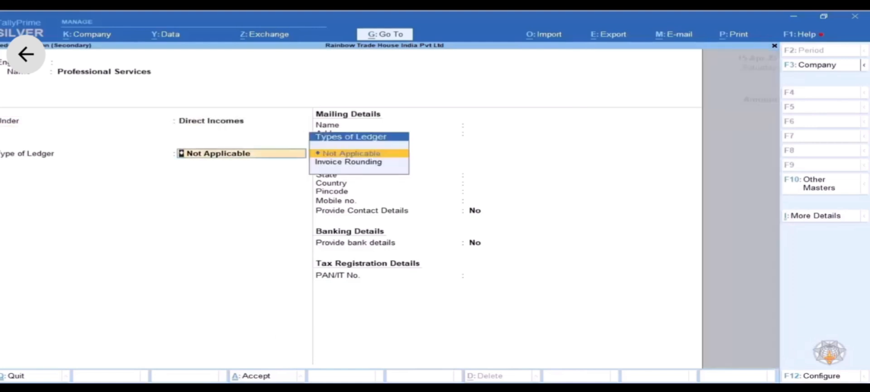
pyautogui.press('Return')
pyautogui.press('Return')
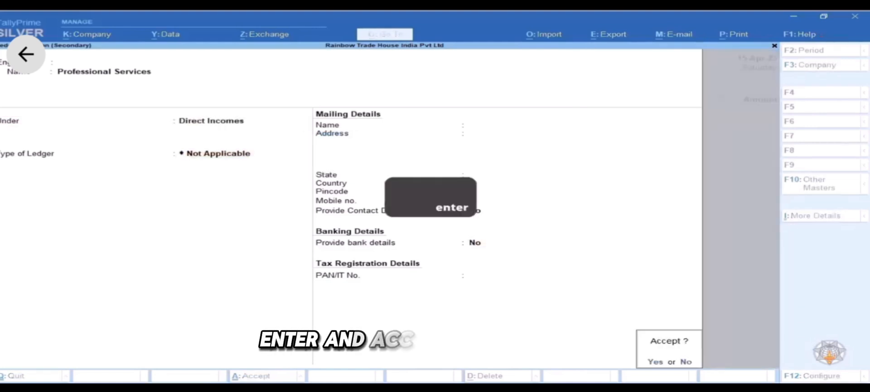
pyautogui.press('Return')
pyautogui.press('Return')
# - Enter 17,500 against Professional Services and open HDFC Bank Account's bank allocation
pyautogui.write('17500')
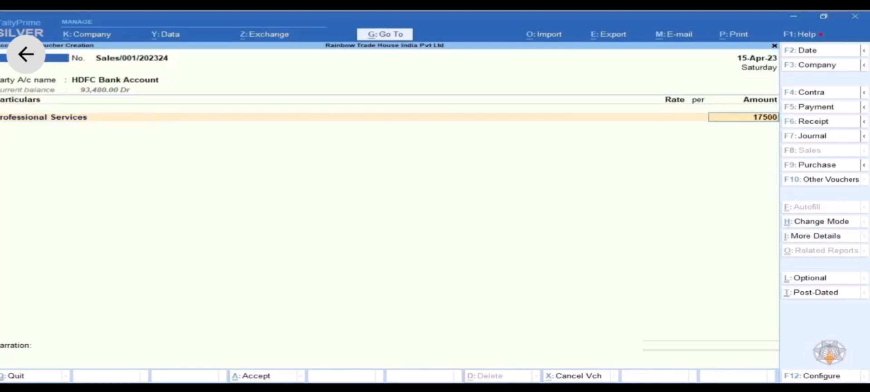
pyautogui.press('Return')
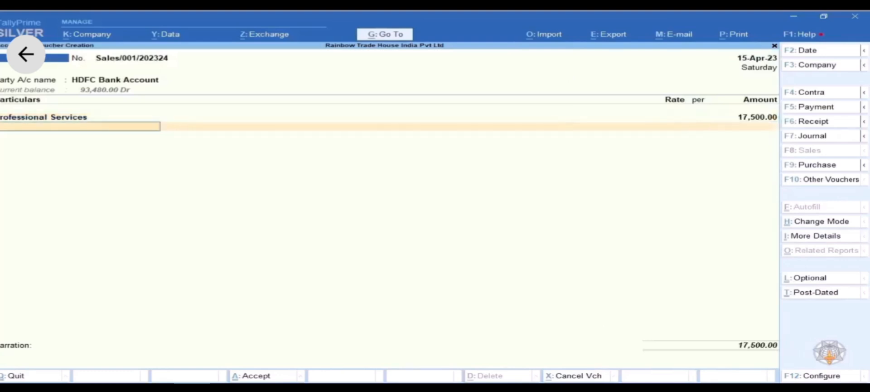
pyautogui.press('Return')
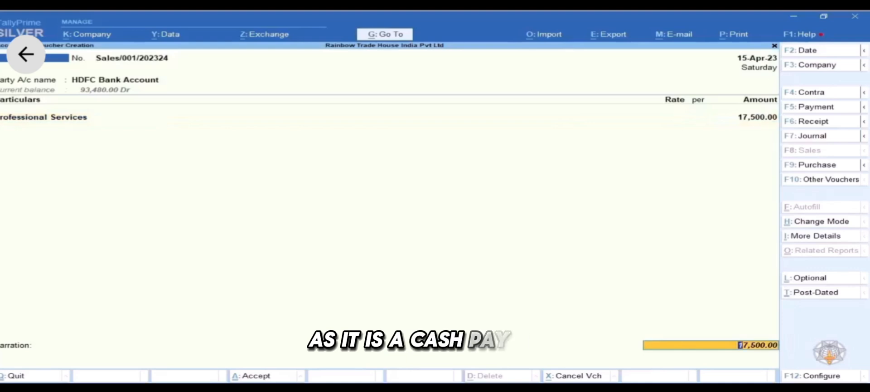
pyautogui.press('Return')
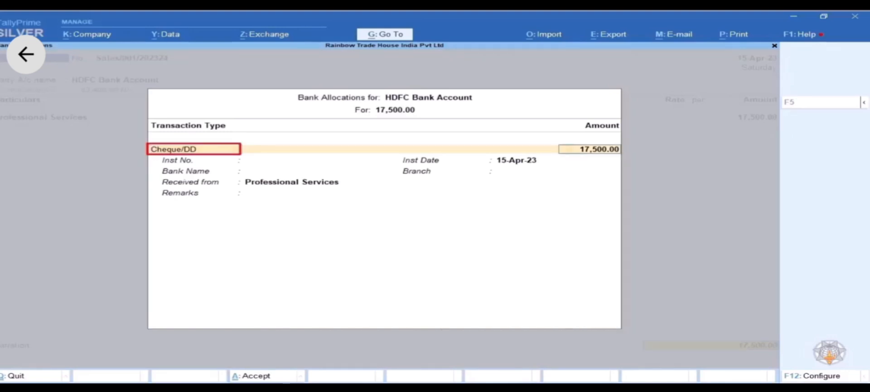
# - Keep Cheque/DD for 17,500, instrument 100589 dated 15-Apr-23, bank JNS Bank (India)
pyautogui.press('Return')
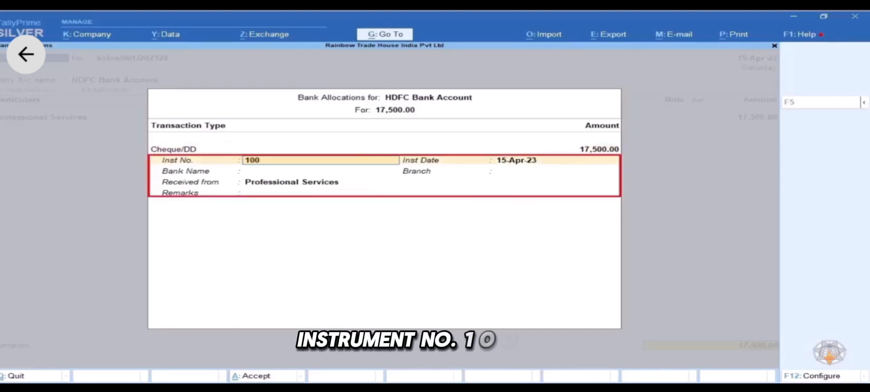
pyautogui.press('Return')
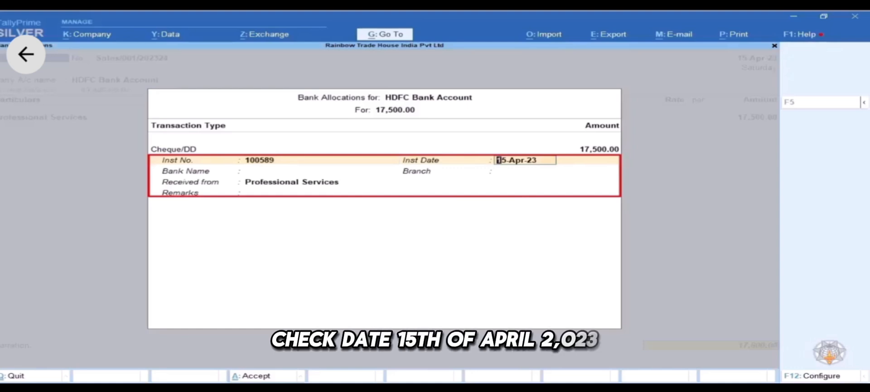
pyautogui.press('Return')
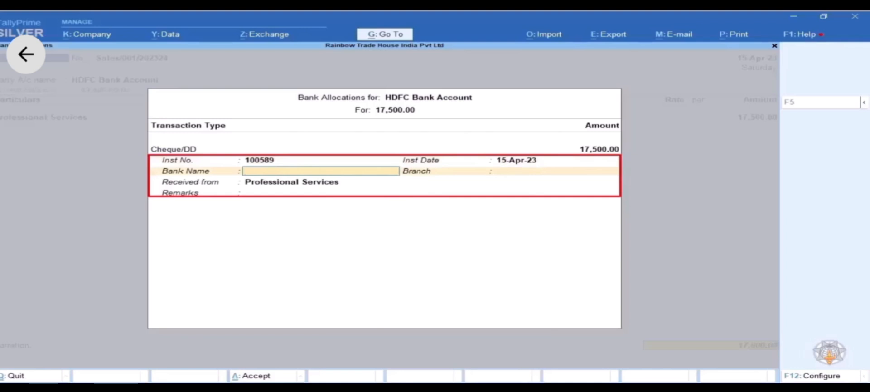
pyautogui.write('JN')
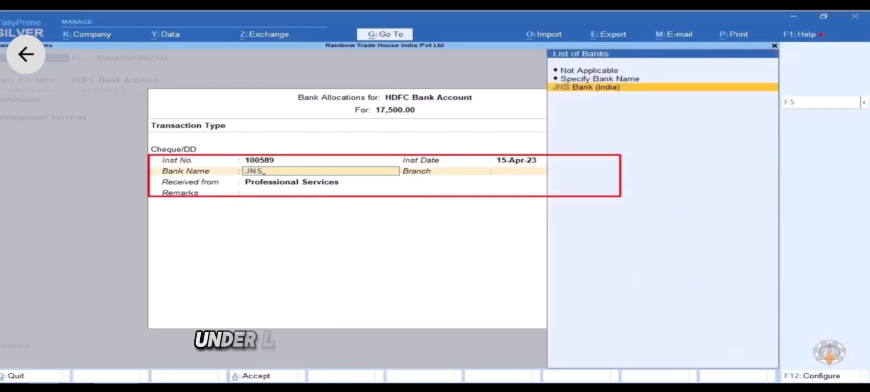
pyautogui.write('S')
pyautogui.press('Return')
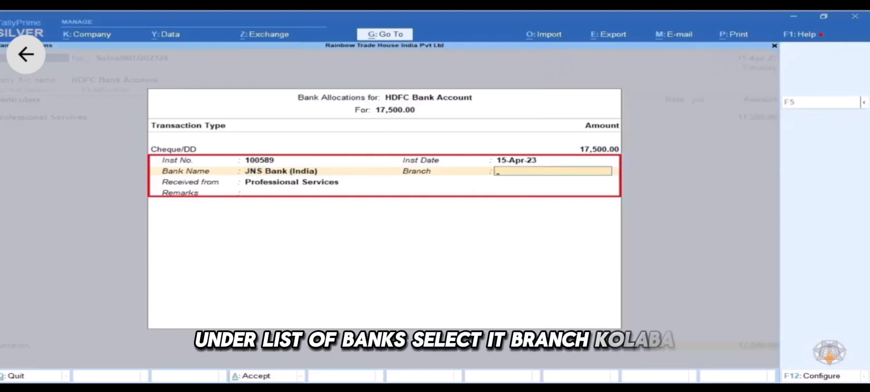
# - Set branch to Colaba, enter the payer's company name, and close the bank allocation
pyautogui.write('Colaba')
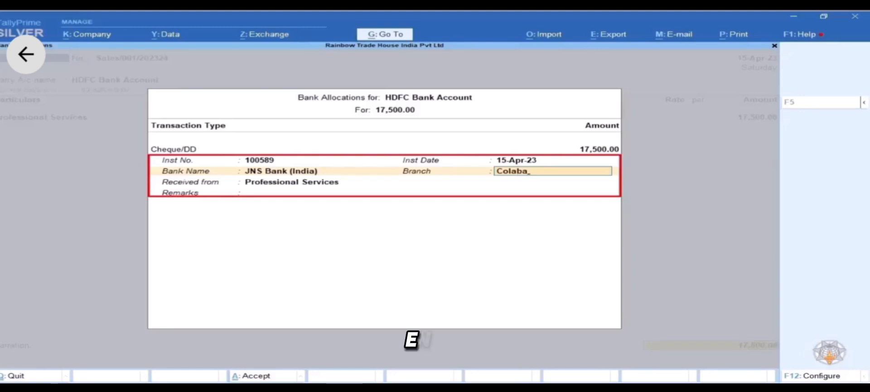
pyautogui.press('Return')
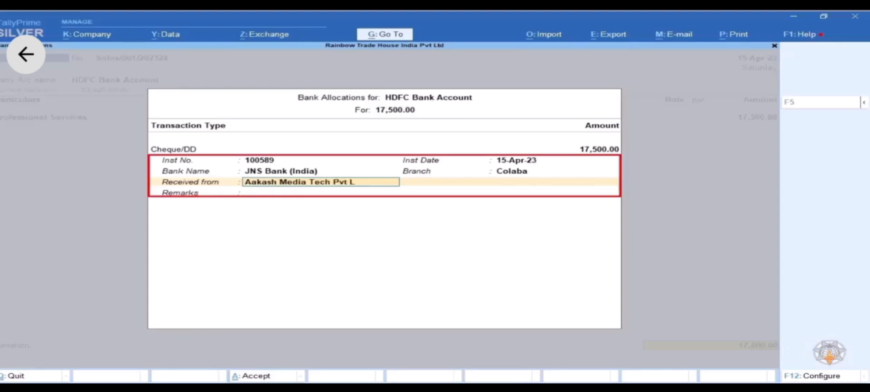
pyautogui.write('d')
pyautogui.press('Return')
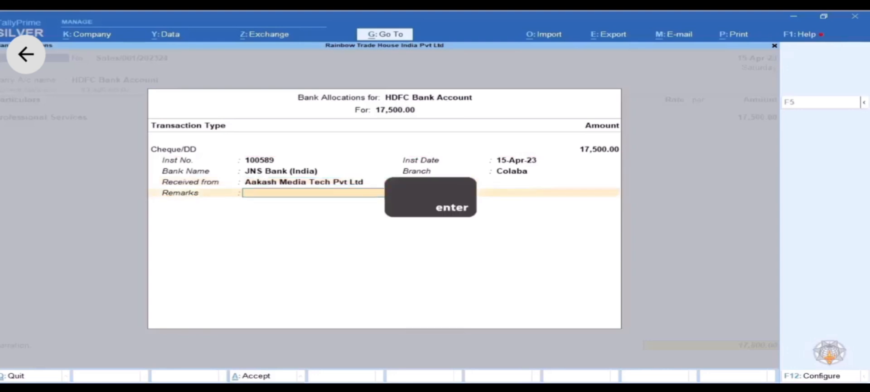
pyautogui.press('Return')
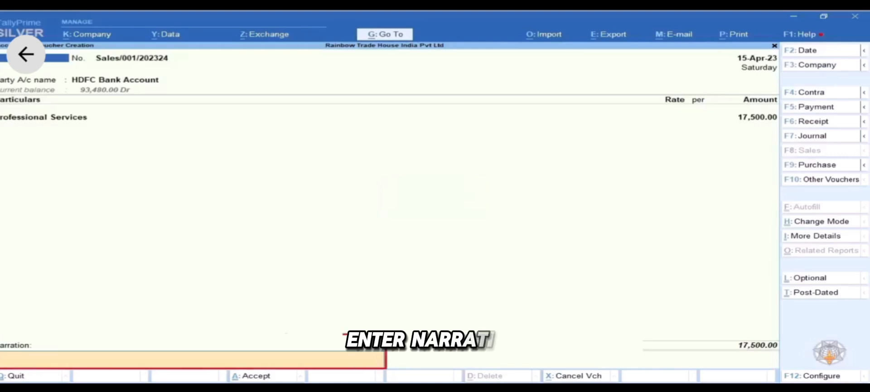
# - Enter narration 'Being service invoice raised against cheque payment' and accept voucher Sales/001
pyautogui.write('Bein')
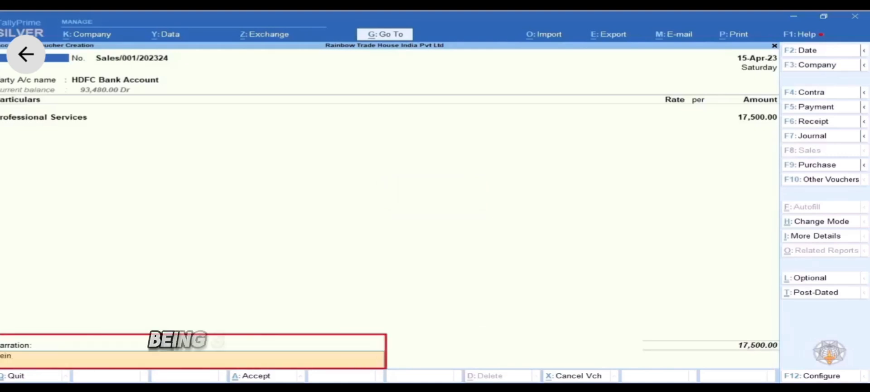
pyautogui.write('g service')
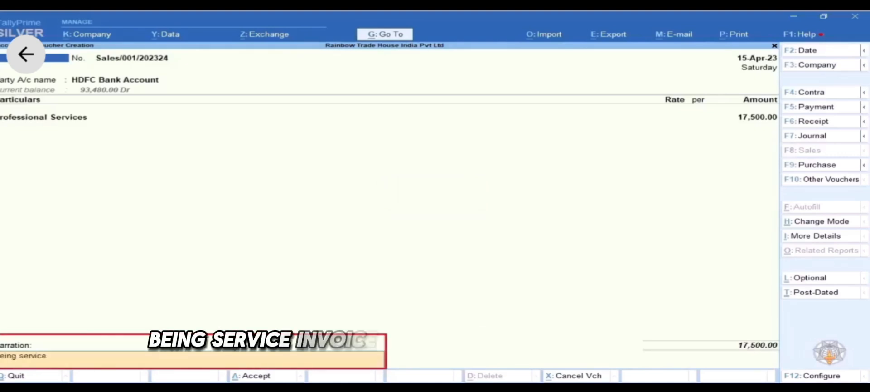
pyautogui.write(' invoice raise')
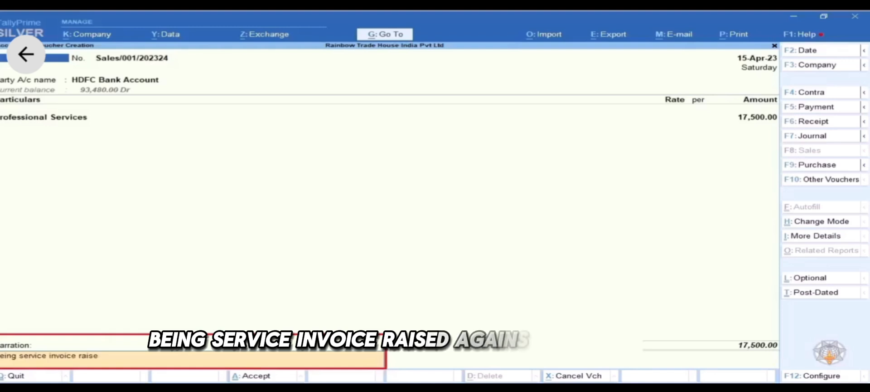
pyautogui.write('d against')
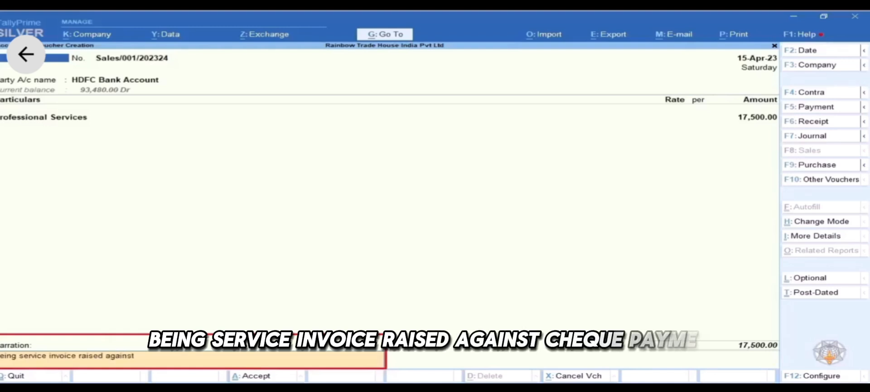
pyautogui.write(' cheque pa')
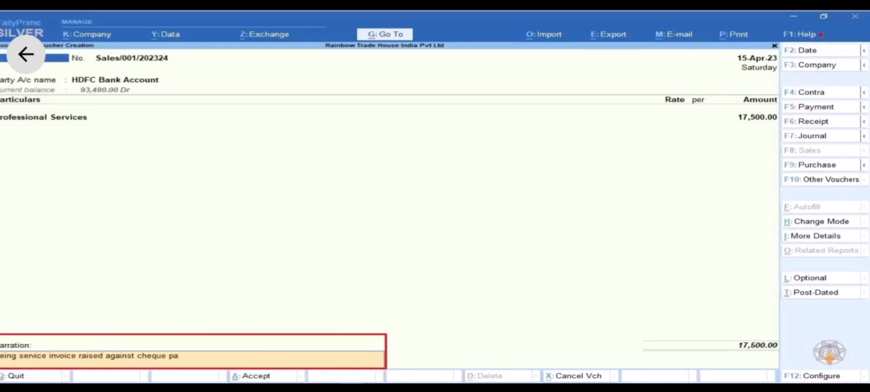
pyautogui.write('yment')
pyautogui.press('Return')
pyautogui.press('Return')
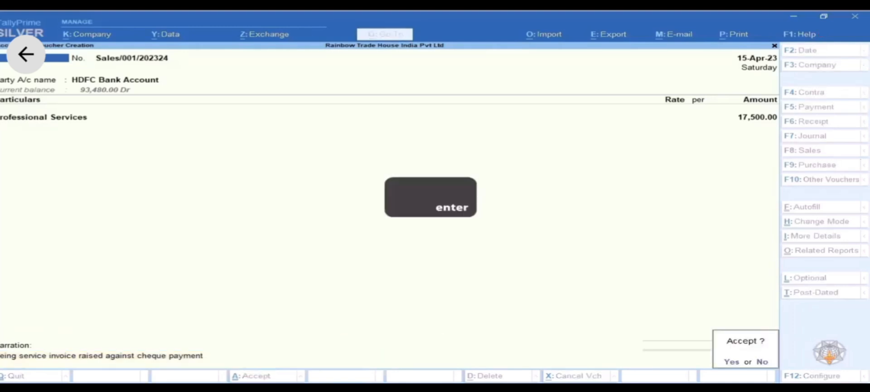
pyautogui.press('Return')
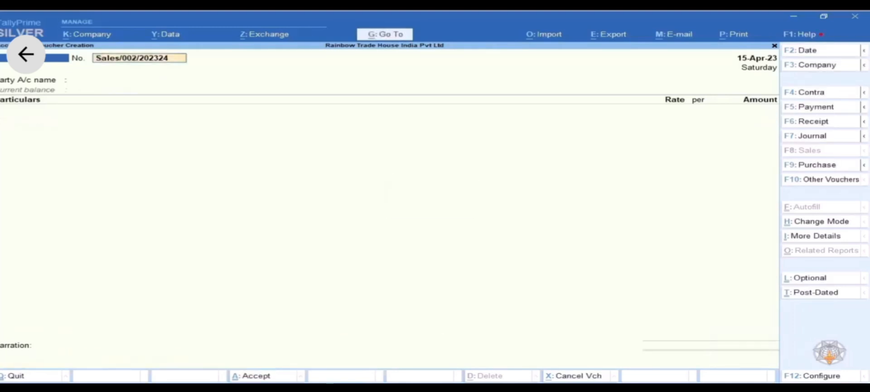
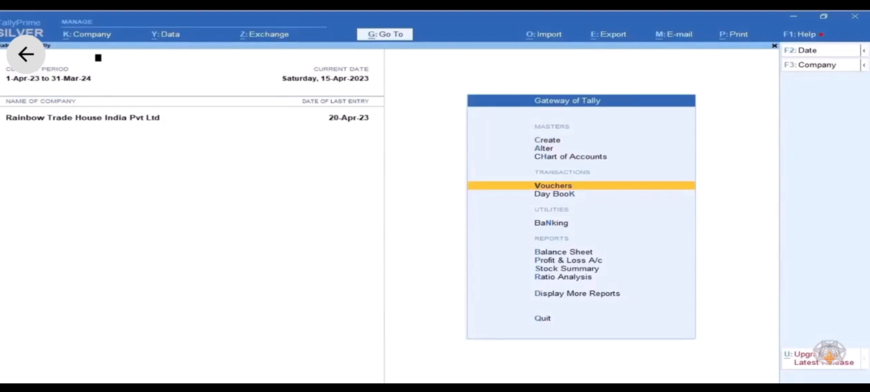
# - Open a blank Sales voucher numbered Sales/002/202324, dated 15-Apr-23
pyautogui.press('Return')
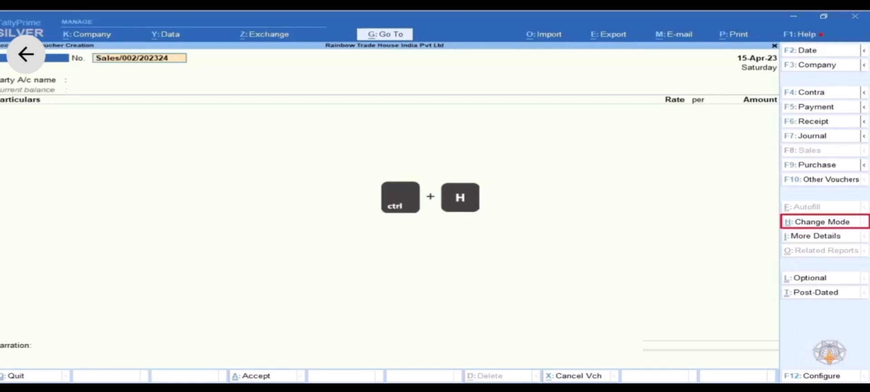
# - Switch the Sales voucher's mode to Accounting Invoice
pyautogui.hotkey('ctrl', 'h')
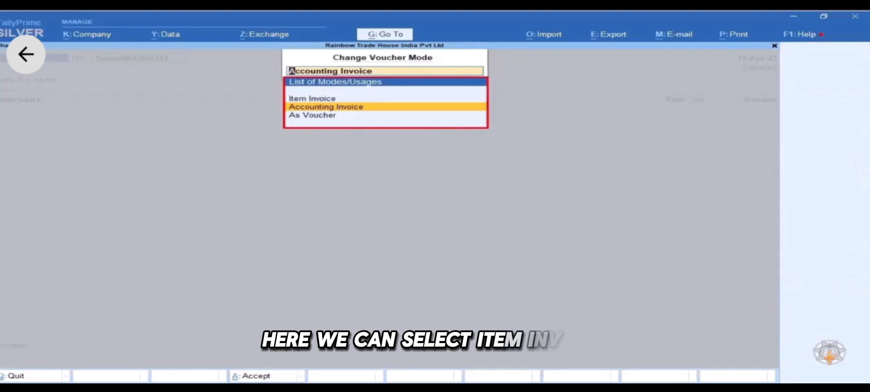
pyautogui.press('Up')
pyautogui.press('Down')
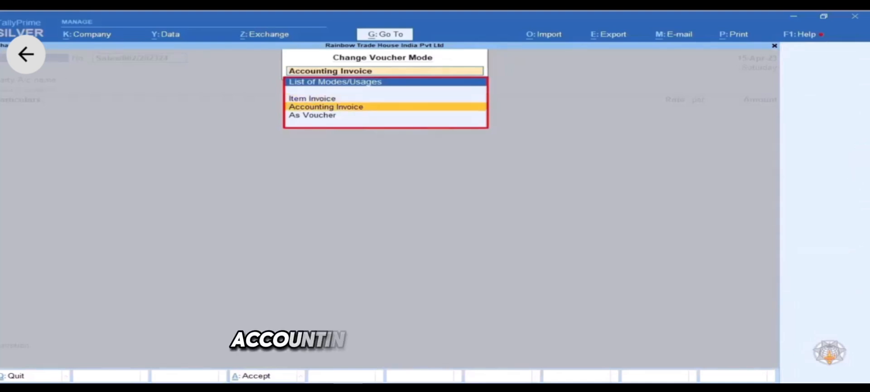
pyautogui.press('Down')
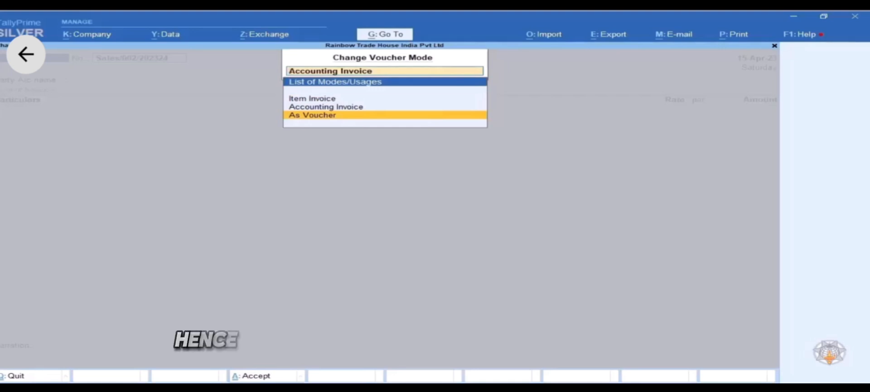
pyautogui.press('Up')
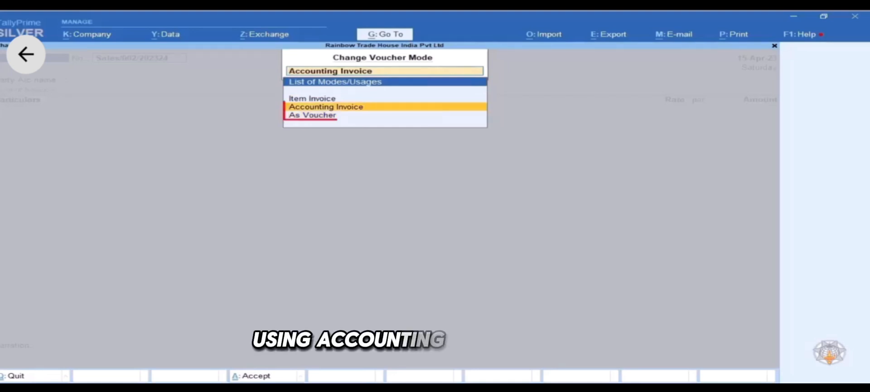
pyautogui.press('Down')
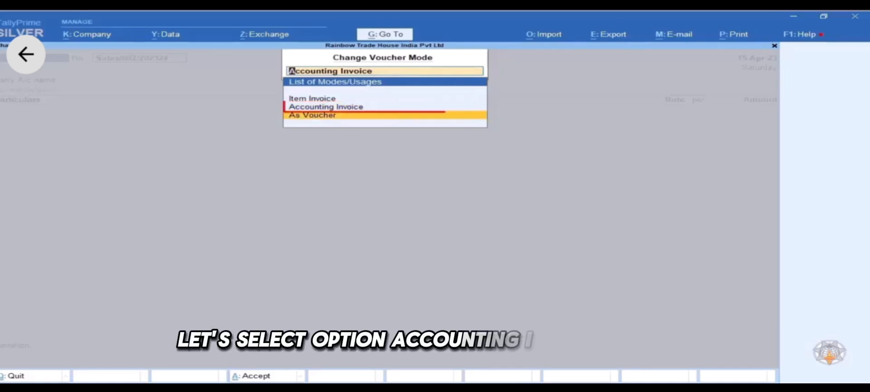
pyautogui.press('Up')
pyautogui.press('Return')
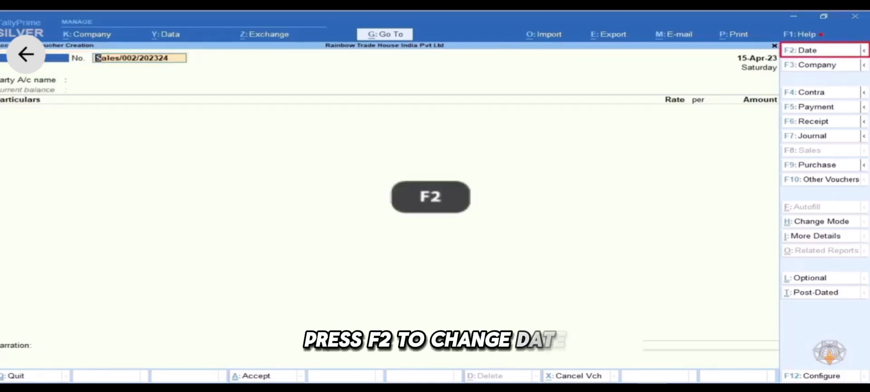
# - Change the voucher date to 18-Apr-23 and move on to the party account field
pyautogui.press('F2')
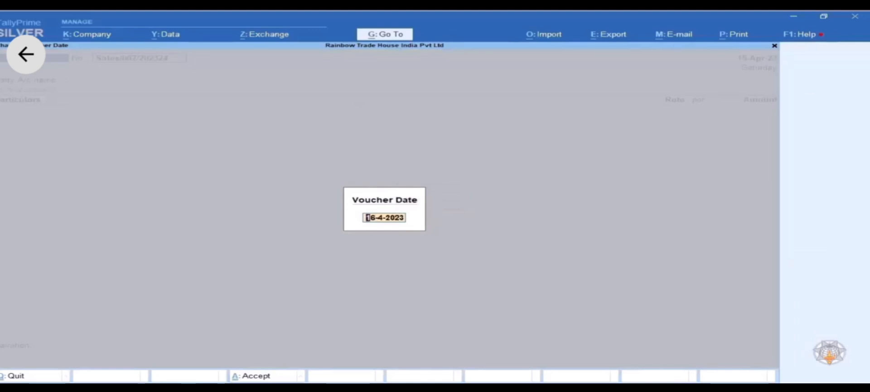
pyautogui.write('18.4.')
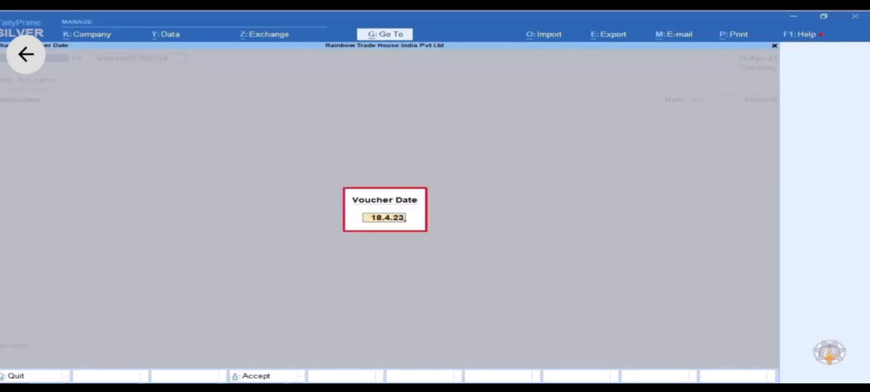
pyautogui.press('Return')
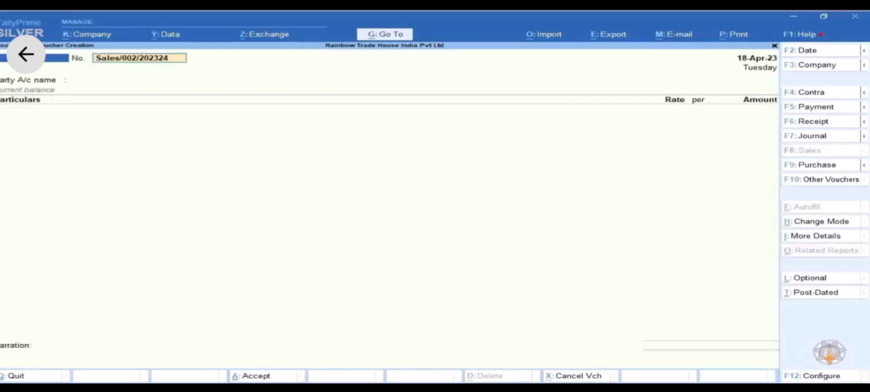
pyautogui.press('Return')
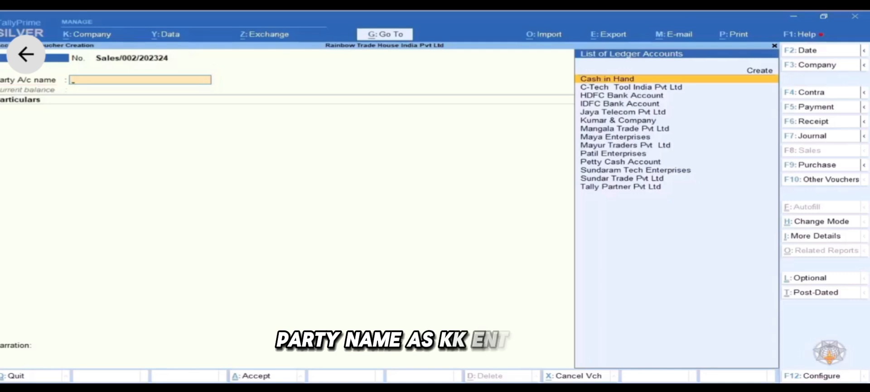
# - Start a new party ledger named KK Enterprises from the ledger list
pyautogui.write('K')
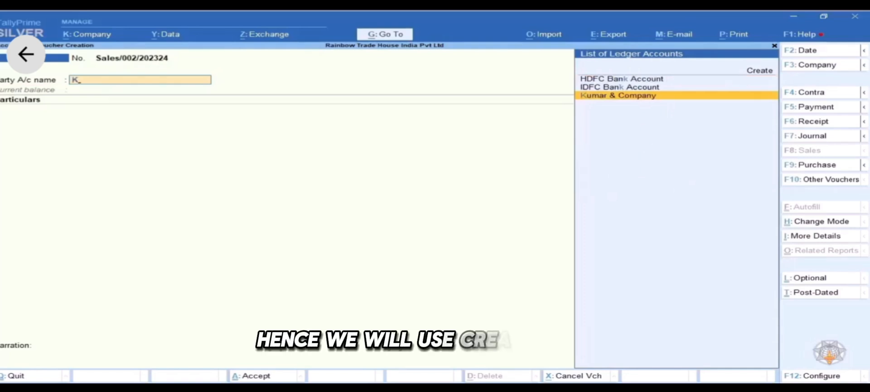
pyautogui.press('Up')
pyautogui.press('Up')
pyautogui.press('Up')
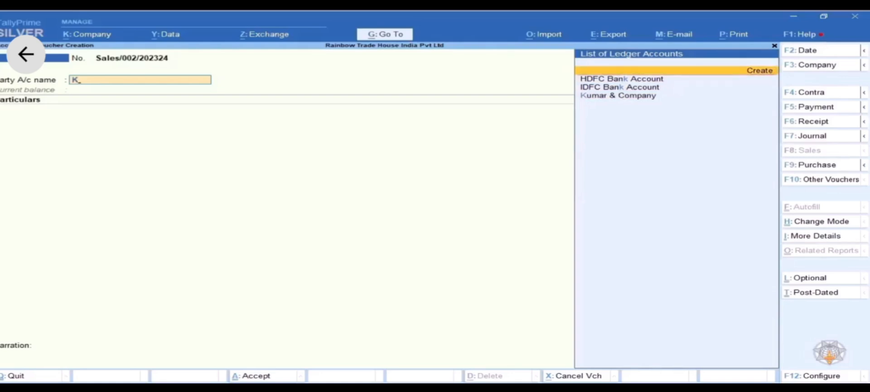
pyautogui.press('Return')
pyautogui.write('KK')
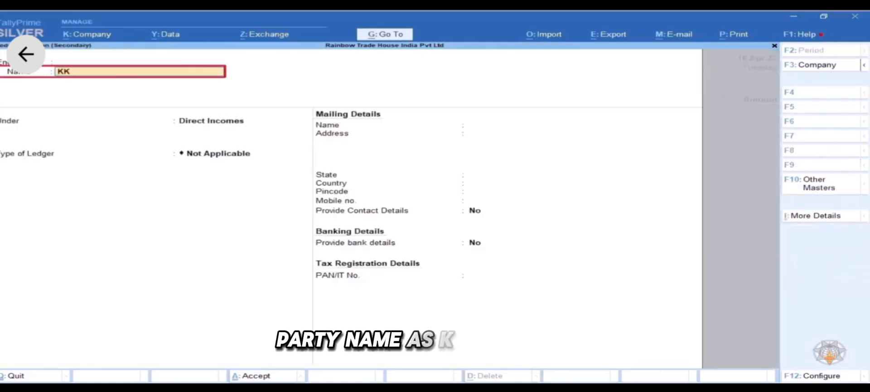
pyautogui.write(' Enterprises')
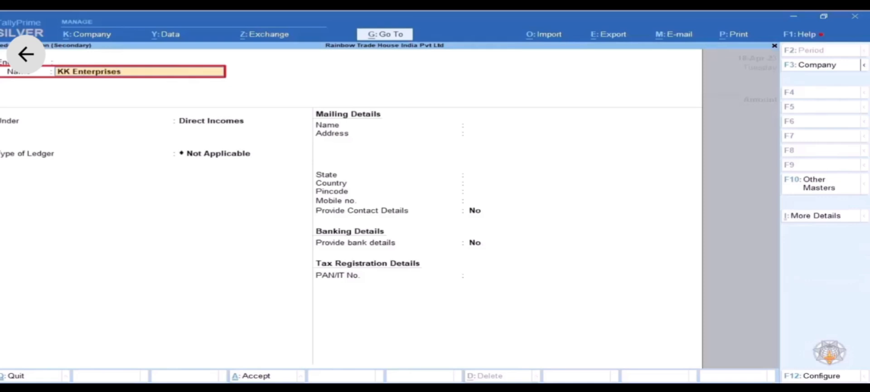
pyautogui.press('Return')
pyautogui.press('Return')
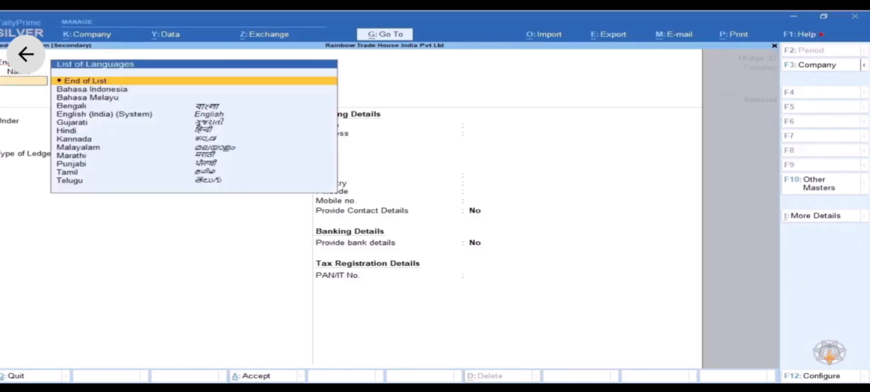
pyautogui.press('Return')
# - Place it under Sundry Debtors with bill-by-bill balances kept at Yes
pyautogui.write('Sun')
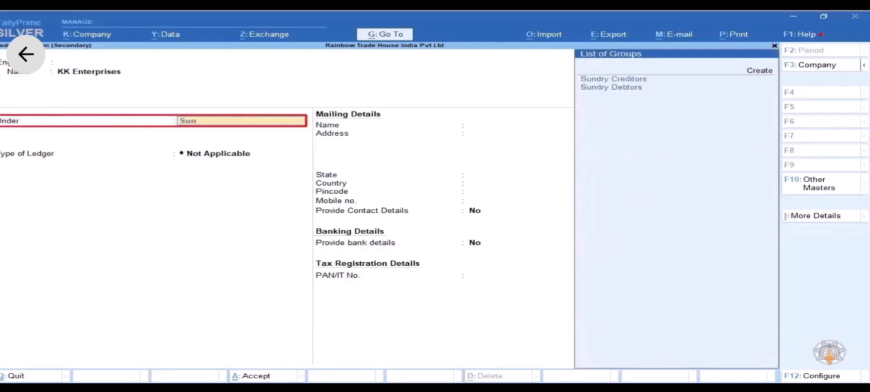
pyautogui.press('Down')
pyautogui.press('Return')
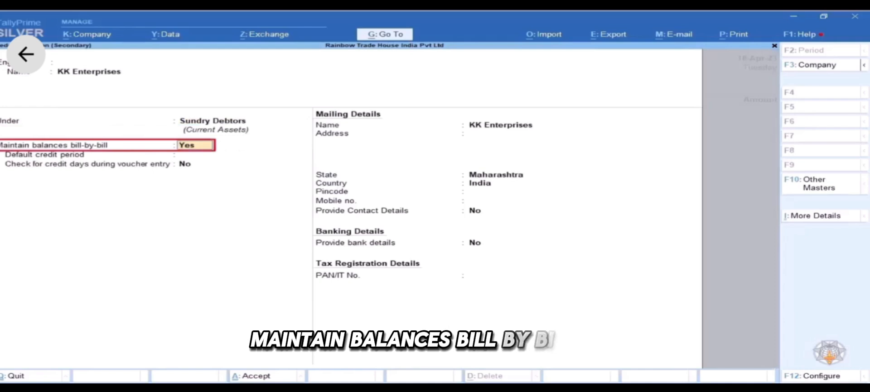
pyautogui.press('Return')
pyautogui.press('Return')
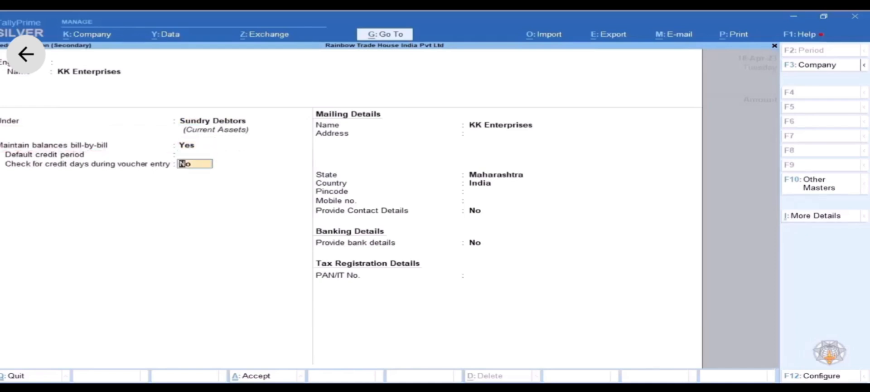
pyautogui.press('Return')
pyautogui.press('Return')
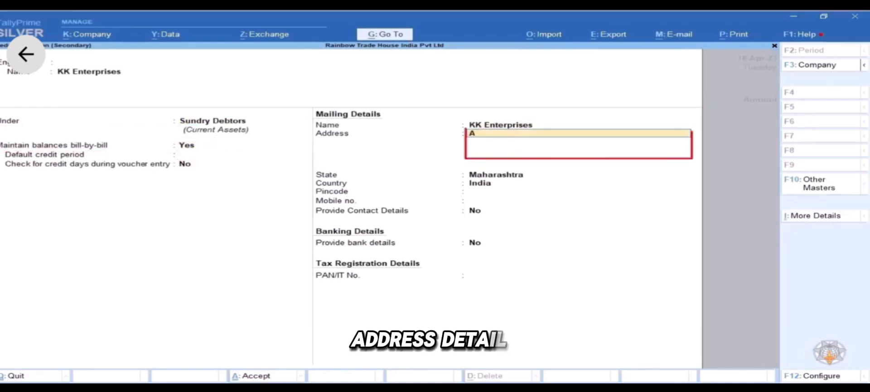
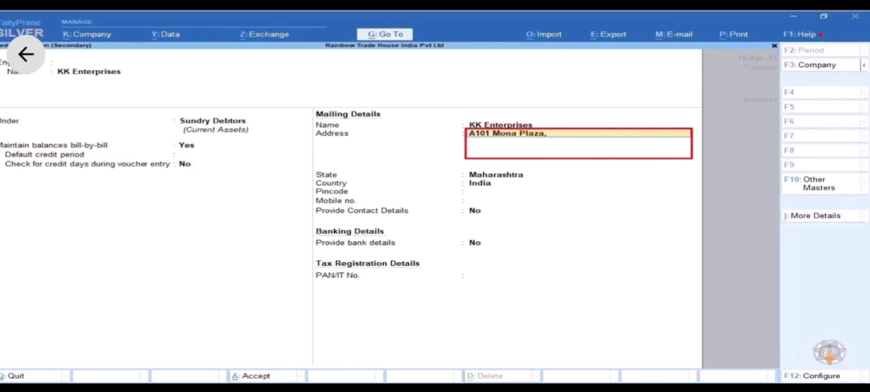
# - Enter KK Enterprises' mailing address, keep state Maharashtra, add the pincode, and save the ledger
pyautogui.press('Return')
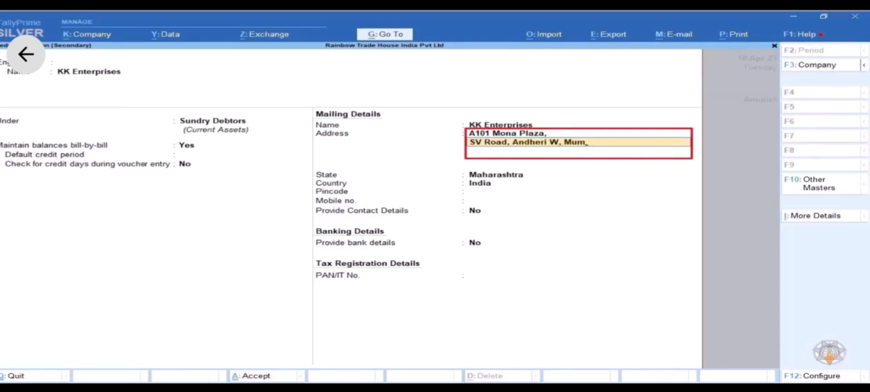
pyautogui.press('Return')
pyautogui.press('Return')
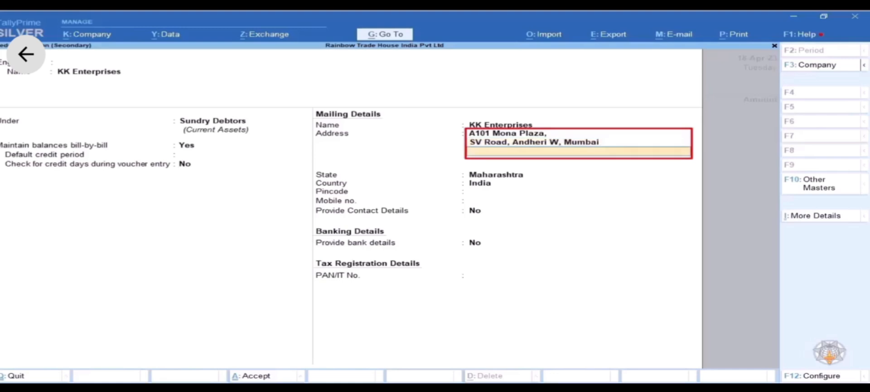
pyautogui.press('Return')
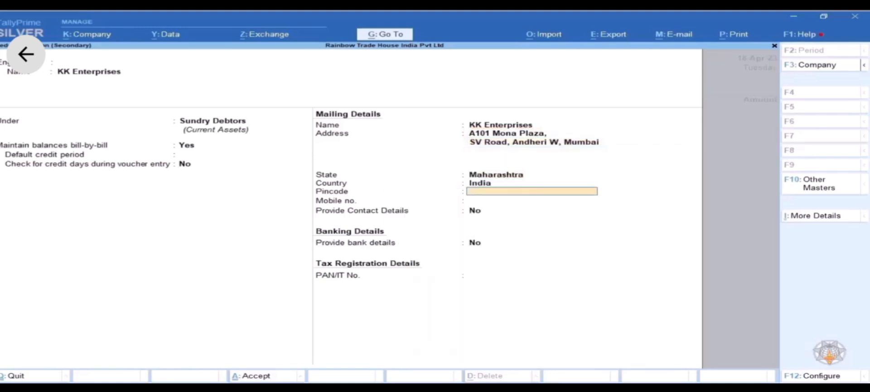
pyautogui.write('400059')
pyautogui.press('Return')
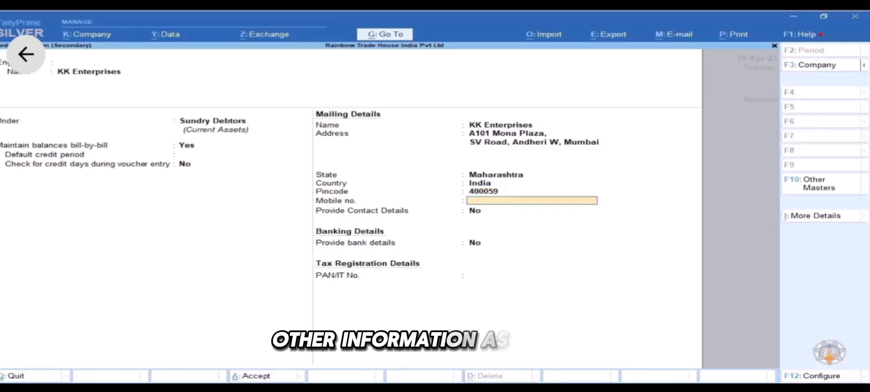
pyautogui.press('Return')
pyautogui.press('Return')
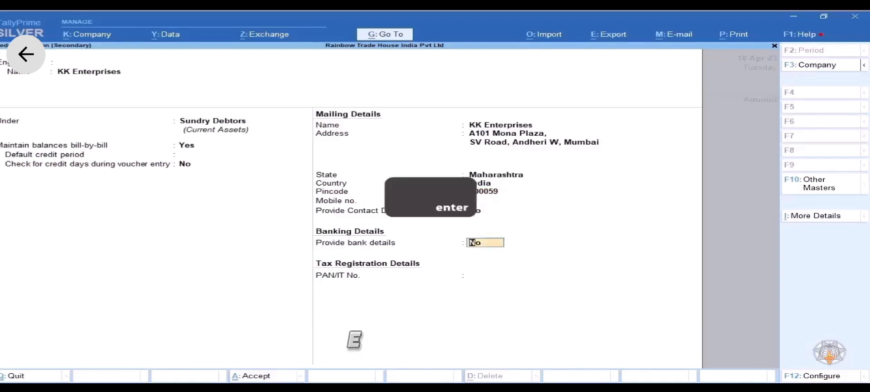
pyautogui.press('Return')
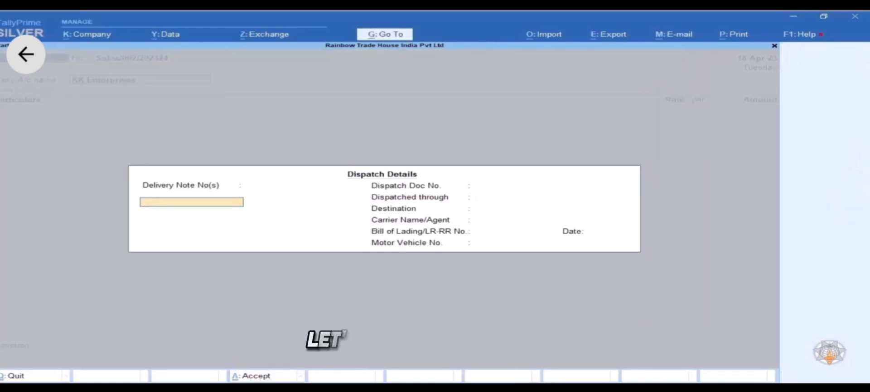
# - Leave every Dispatch Details field blank and continue to Party Details
pyautogui.press('Return')
pyautogui.press('Return')
pyautogui.press('Return')
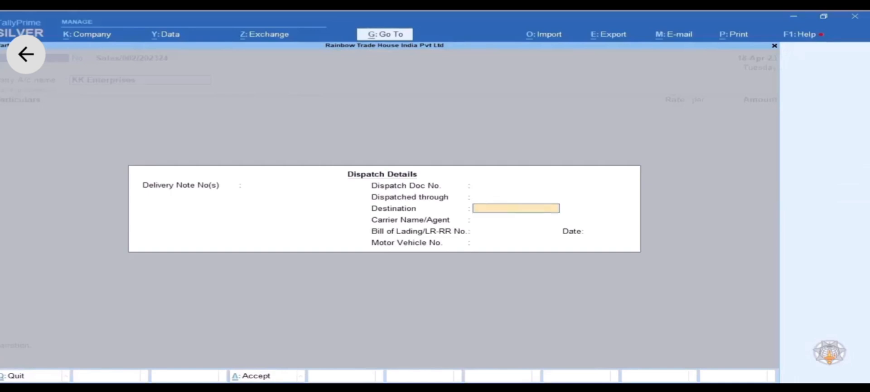
pyautogui.press('Return')
pyautogui.press('Return')
pyautogui.press('Return')
pyautogui.press('Return')
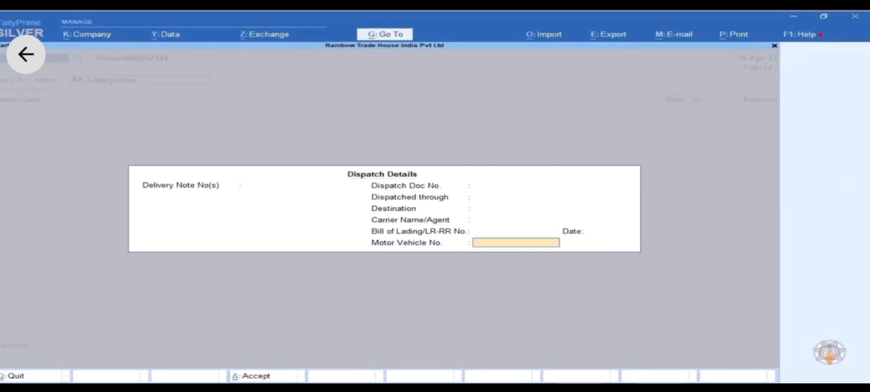
pyautogui.press('Return')
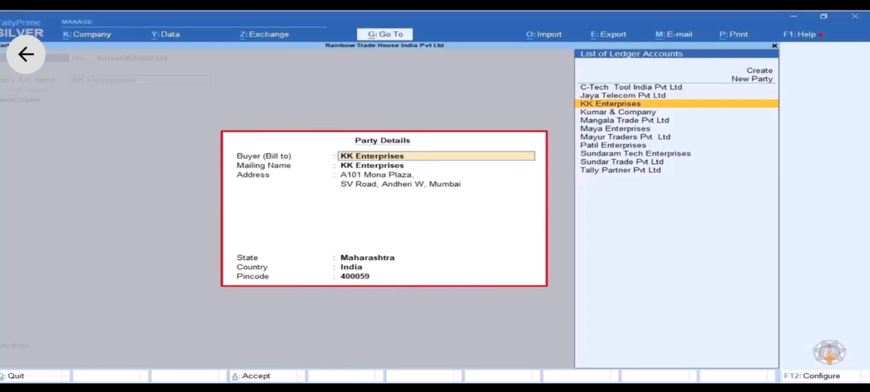
# - Accept KK Enterprises as buyer with its Maharashtra mailing address
pyautogui.press('Return')
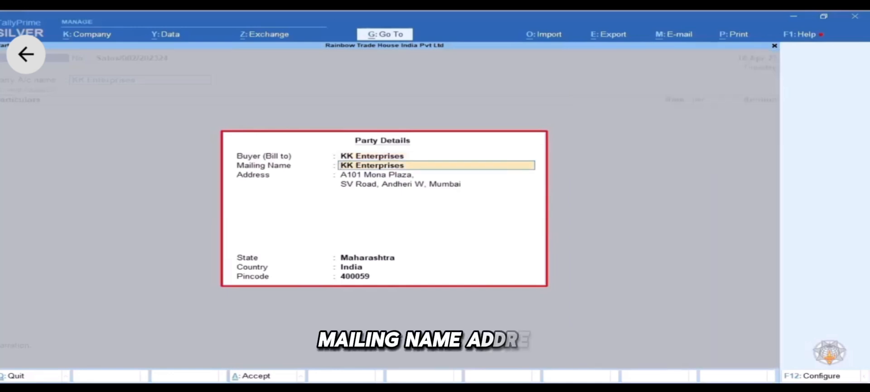
pyautogui.press('Return')
pyautogui.press('Return')
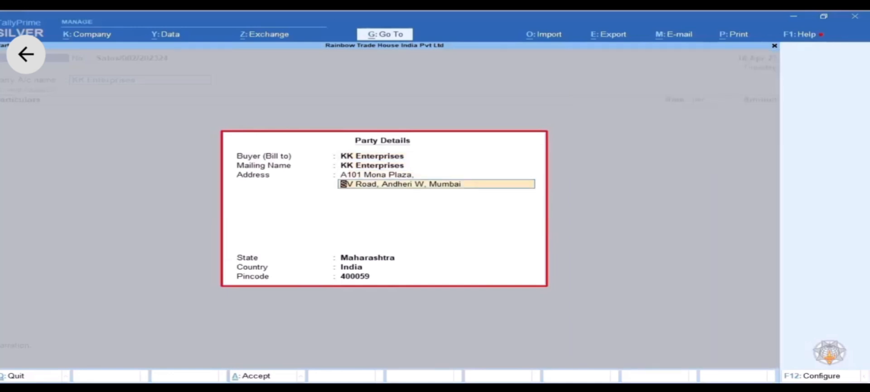
pyautogui.press('Return')
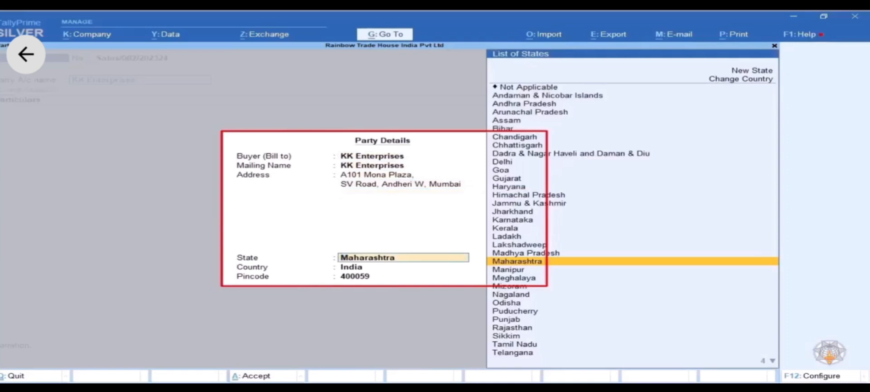
pyautogui.press('Return')
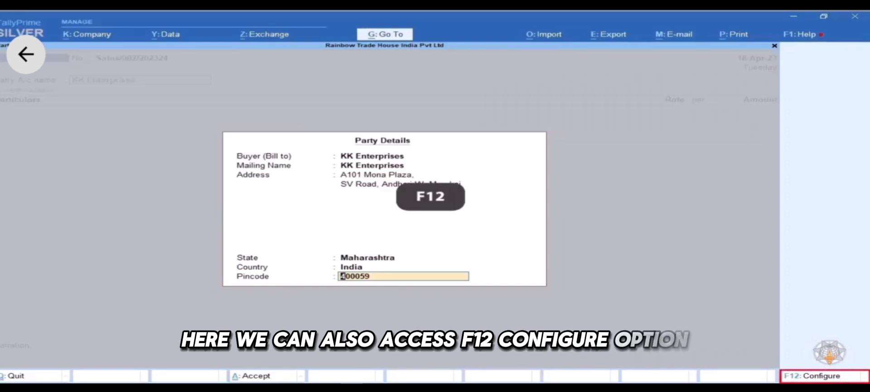
# - Enable separate buyer and consignee details and accept the same KK Enterprises address as consignee
pyautogui.press('F12')
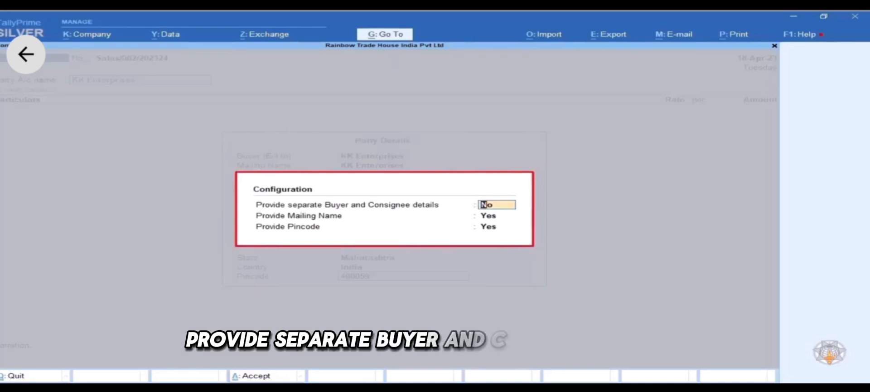
pyautogui.write('Yes')
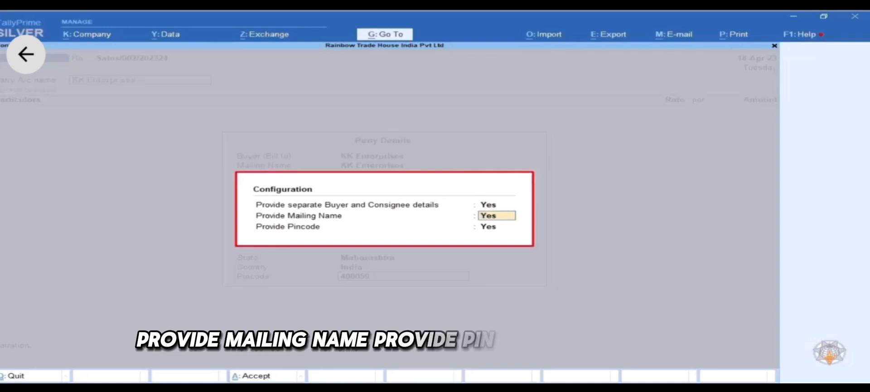
pyautogui.press('Return')
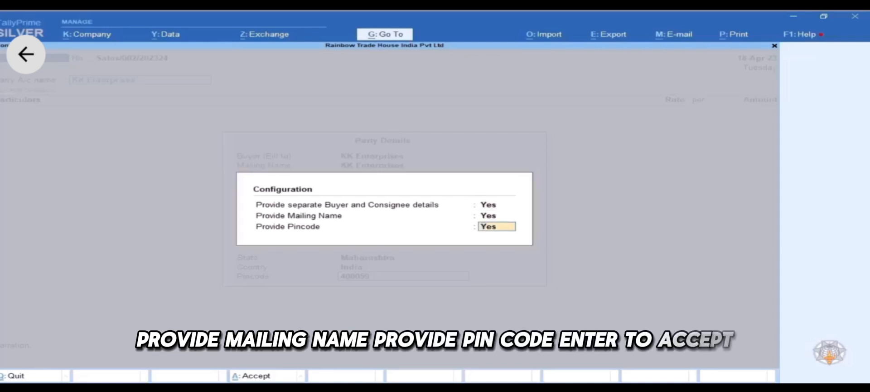
pyautogui.press('Return')
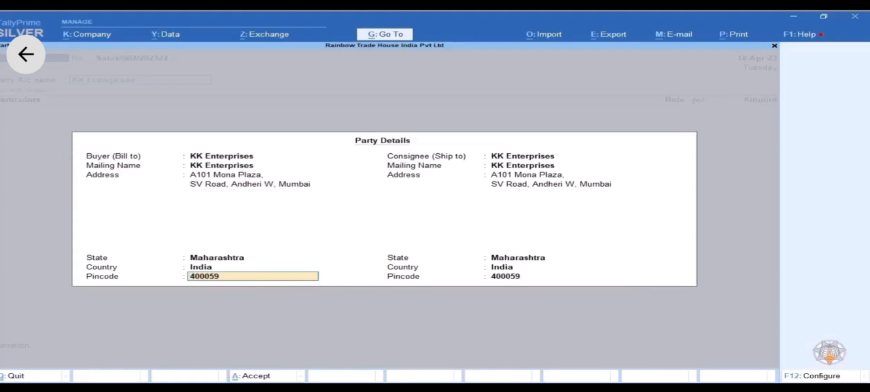
pyautogui.press('Return')
pyautogui.press('Return')
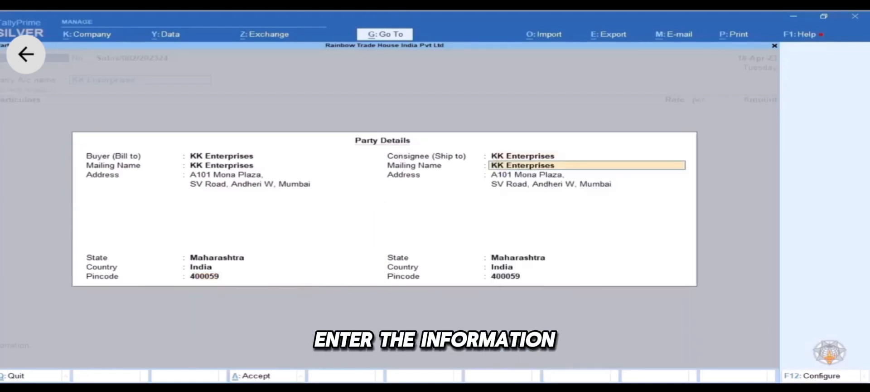
pyautogui.press('Return')
pyautogui.press('Return')
pyautogui.press('Return')
pyautogui.press('Return')
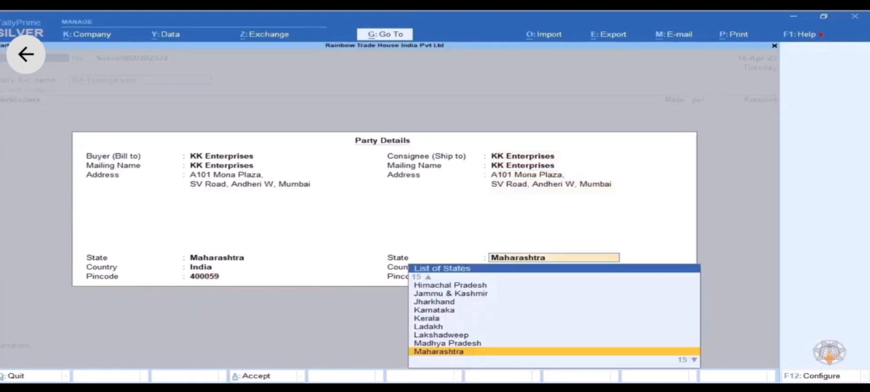
pyautogui.press('Return')
pyautogui.press('Return')
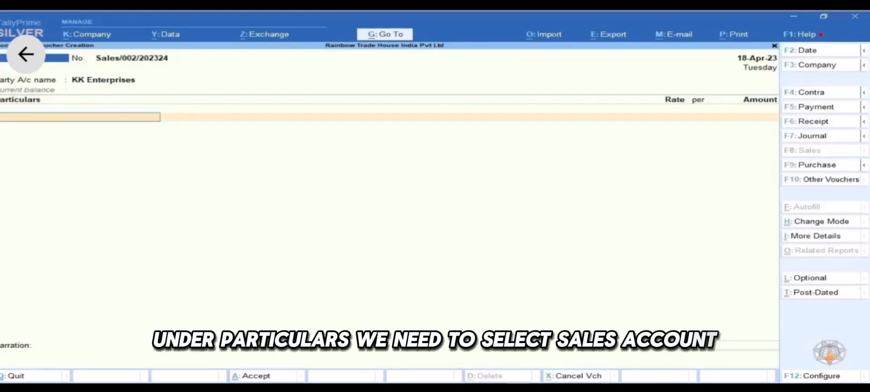
# - Create ledger Sales Accounts under the Sales Accounts group, type Not Applicable, as the first particulars line
pyautogui.write('sa')
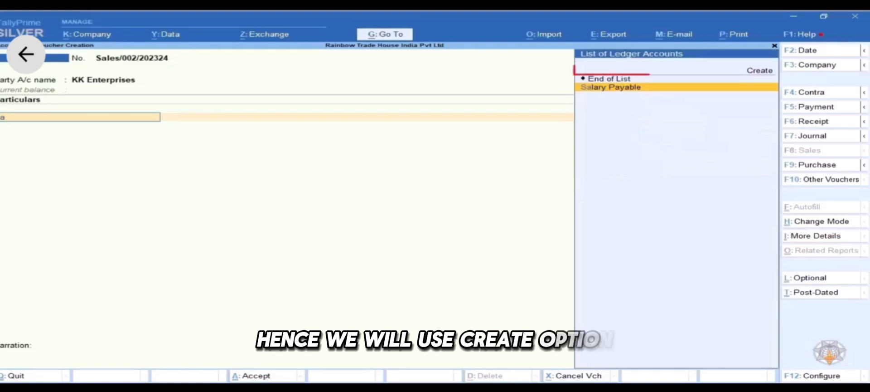
pyautogui.press('Up')
pyautogui.press('Up')
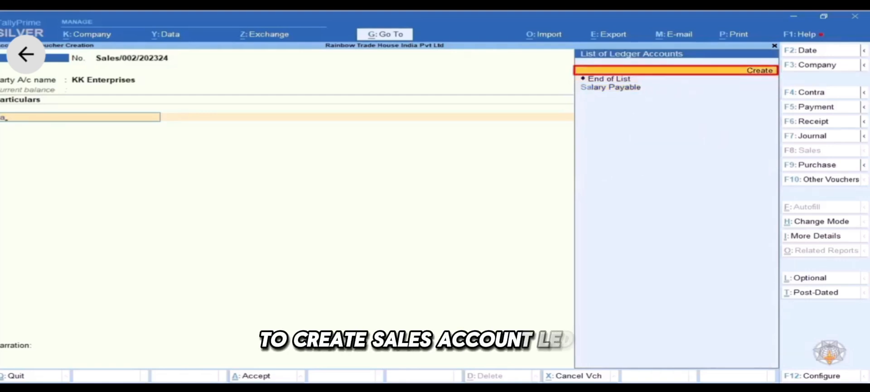
pyautogui.press('Return')
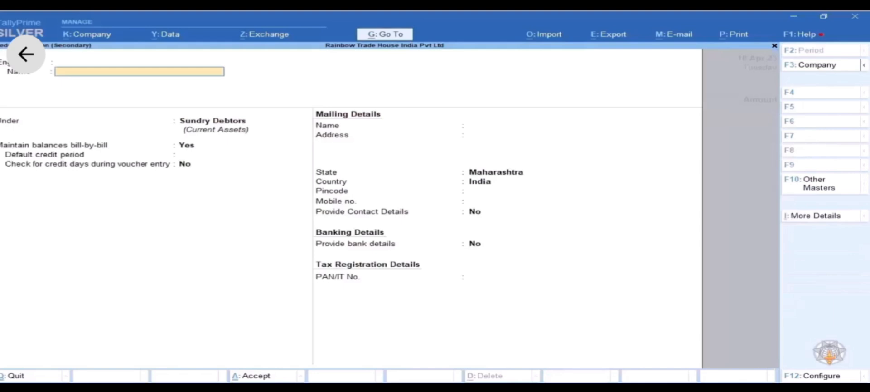
pyautogui.write('S')
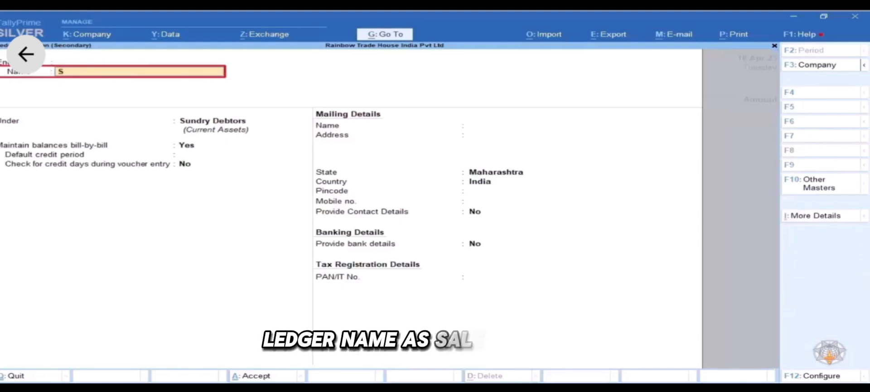
pyautogui.write('ales Accounts')
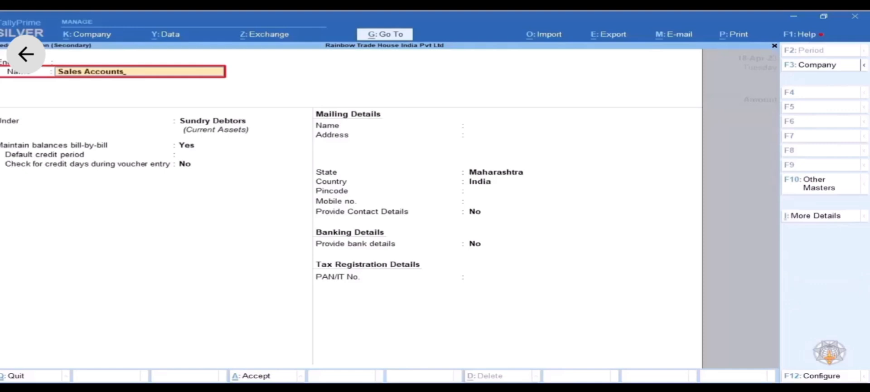
pyautogui.press('Return')
pyautogui.press('Return')
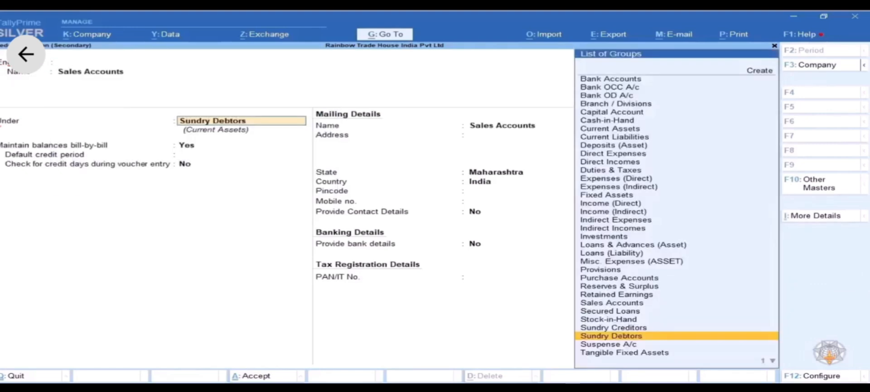
pyautogui.write('S')
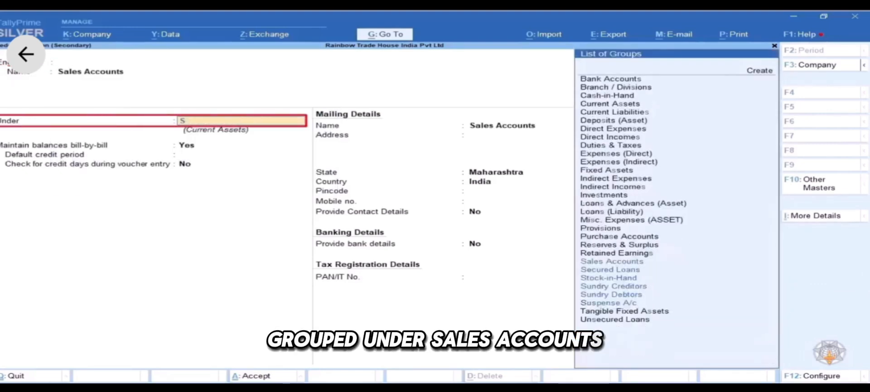
pyautogui.write('al')
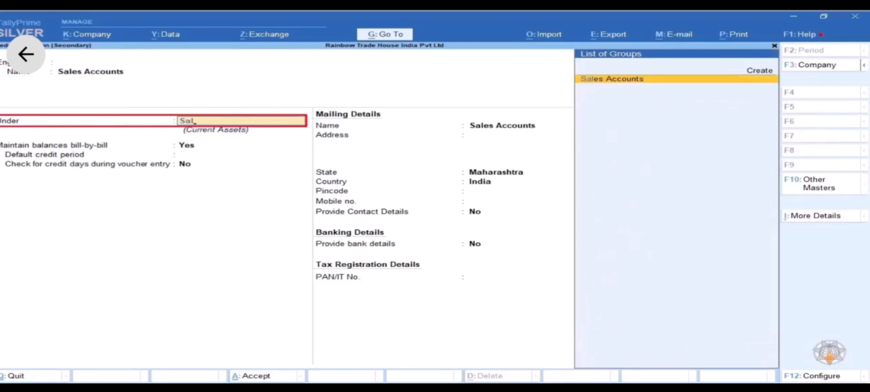
pyautogui.press('Return')
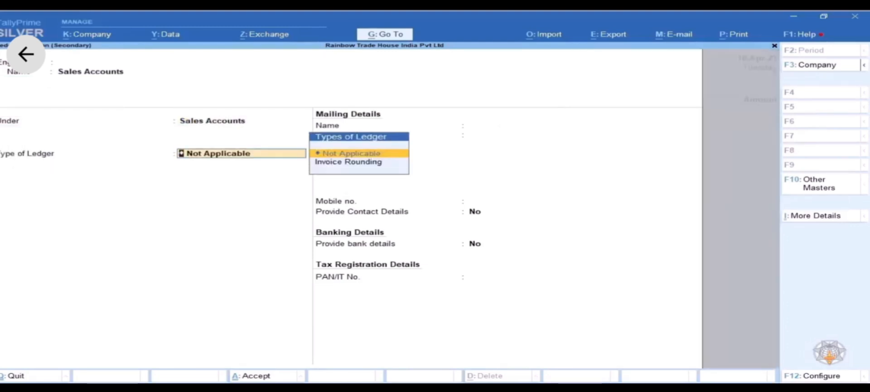
pyautogui.press('Return')
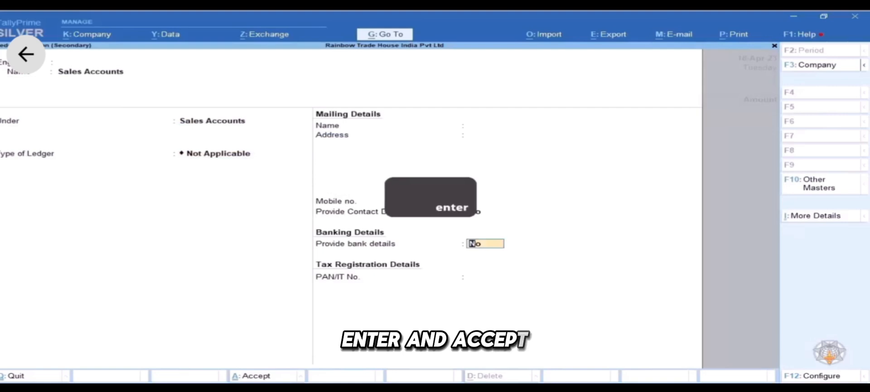
pyautogui.press('Return')
pyautogui.press('Return')
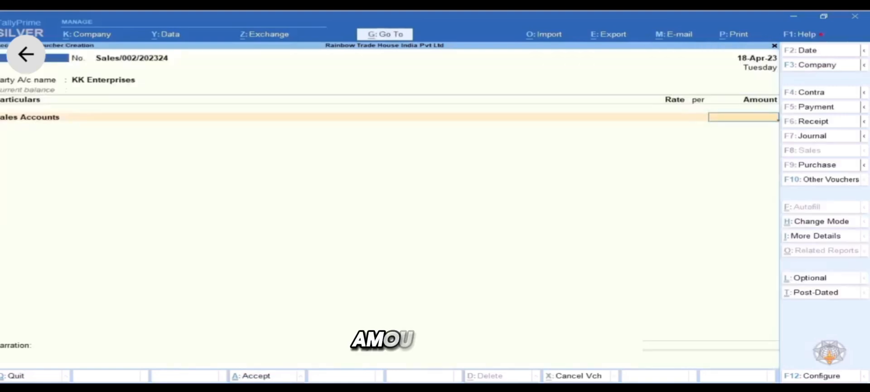
# - Enter 50,500 on Sales Accounts and bill it as New Ref Sales/002/202324 with 15 days' credit
pyautogui.write('50500')
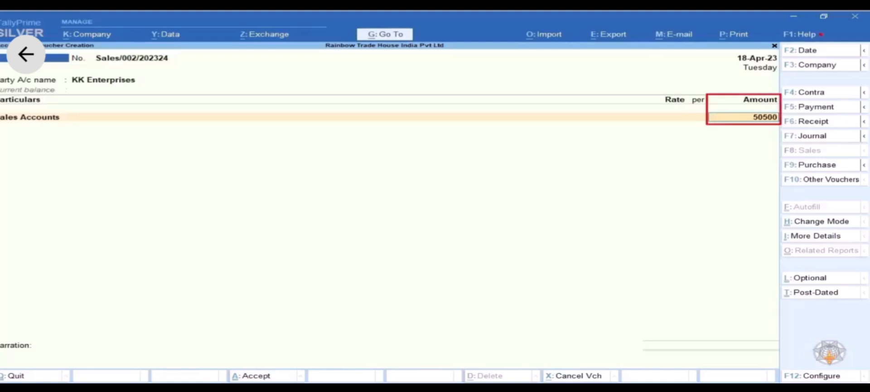
pyautogui.press('Return')
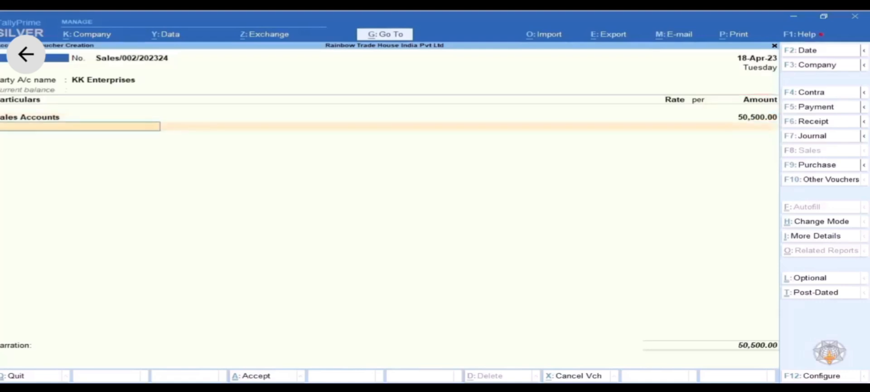
pyautogui.press('Return')
pyautogui.press('Return')
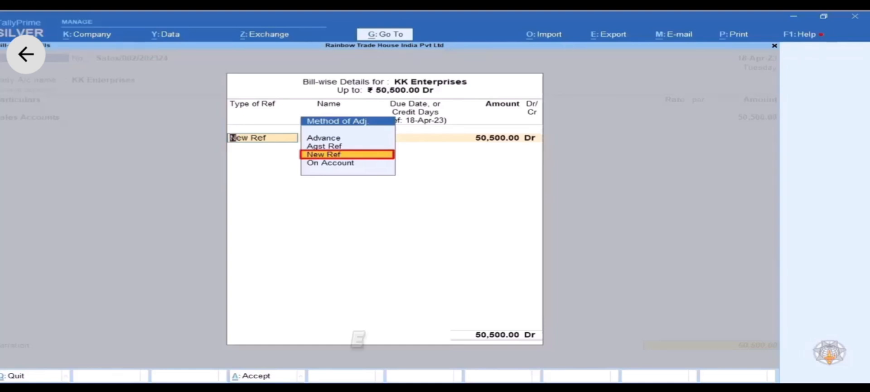
pyautogui.press('Return')
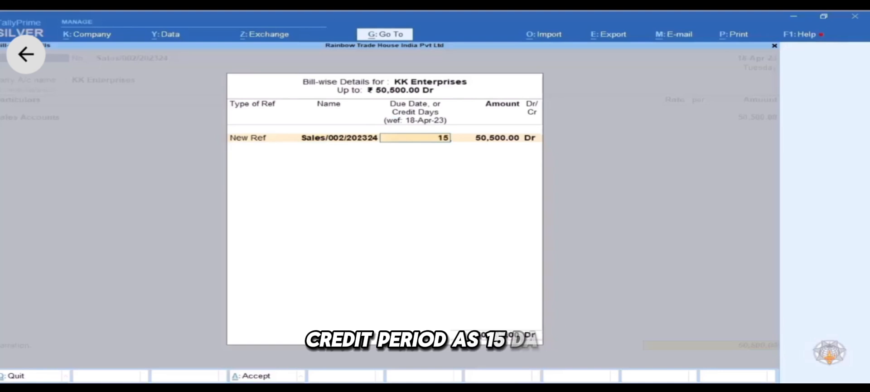
pyautogui.write('15')
pyautogui.press('Return')
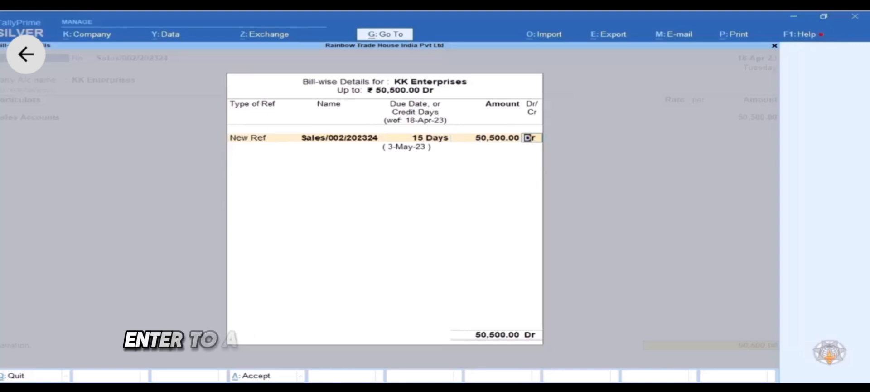
pyautogui.press('Return')
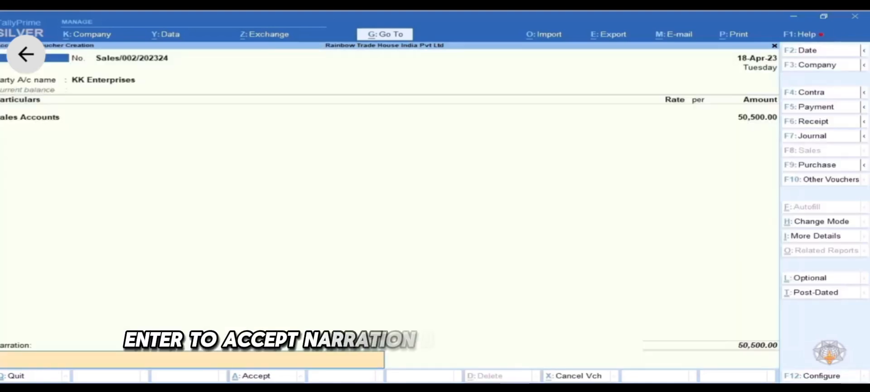
# - Add narration 'Being material sold on credit.' and accept voucher Sales/002
pyautogui.write('Being ma')
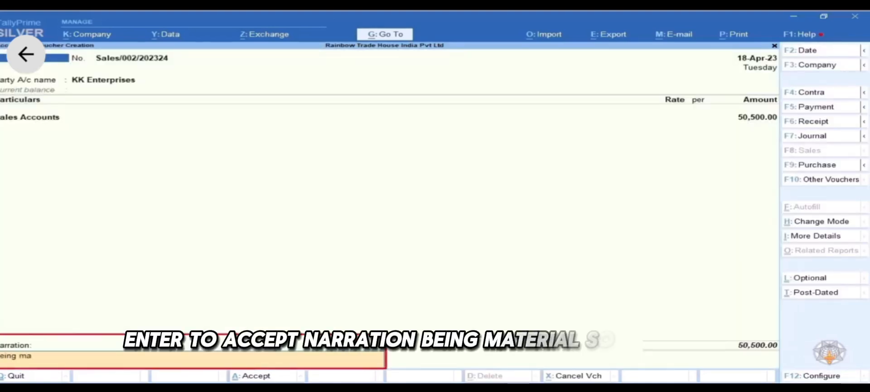
pyautogui.write('terial sold')
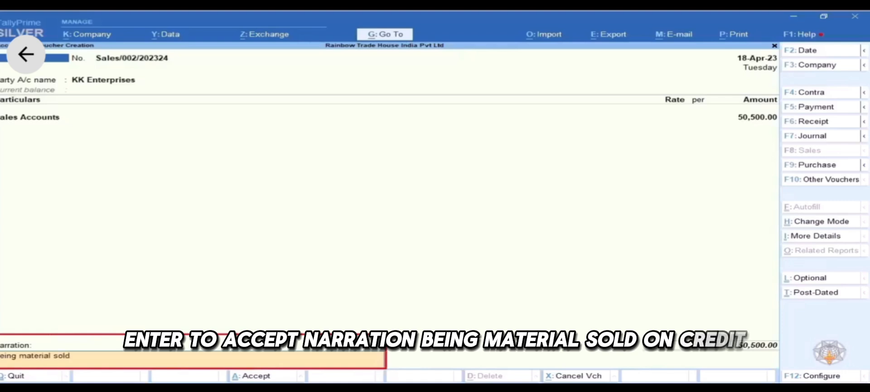
pyautogui.write(' on credit')
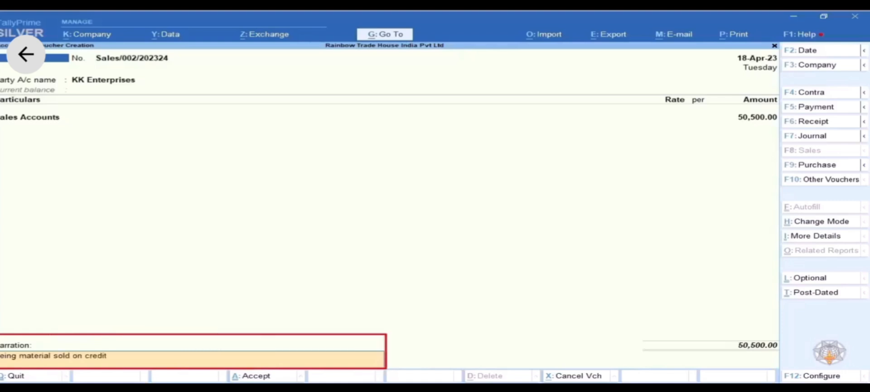
pyautogui.write('.')
pyautogui.press('Return')
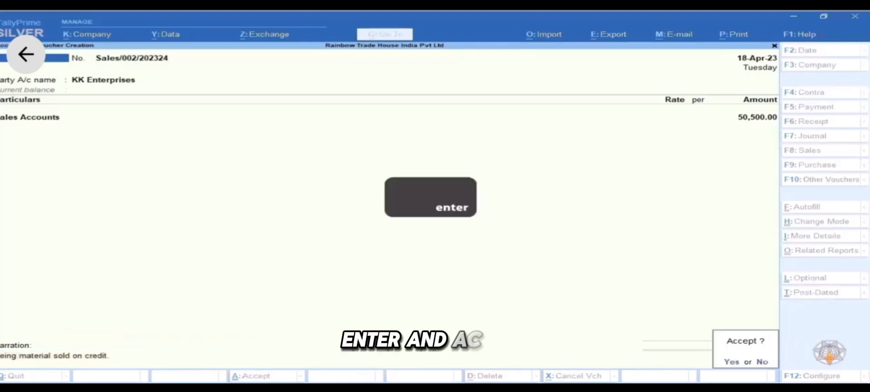
pyautogui.press('Return')
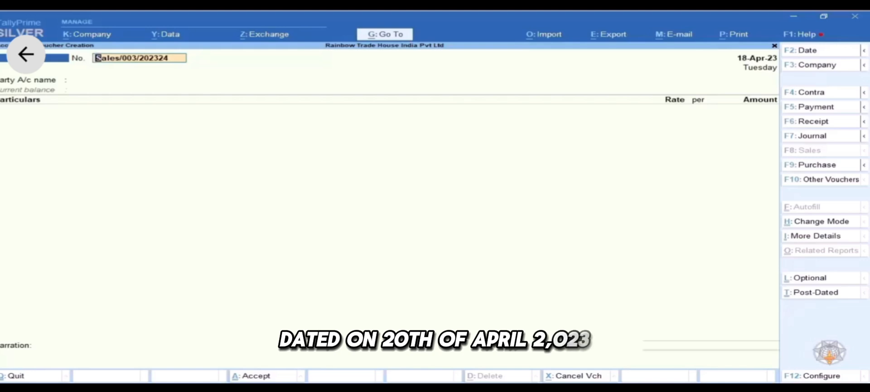
# - Date voucher Sales/003/202324 as 20-Apr-23 and bring up the ledger list for its party
pyautogui.press('F2')
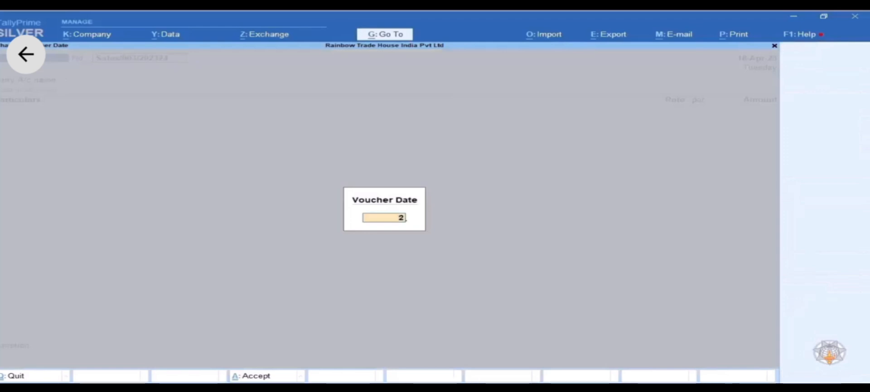
pyautogui.press('Return')
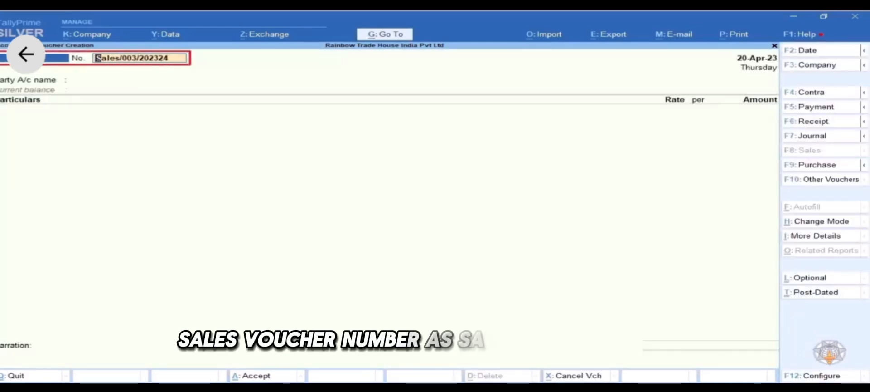
pyautogui.press('Return')
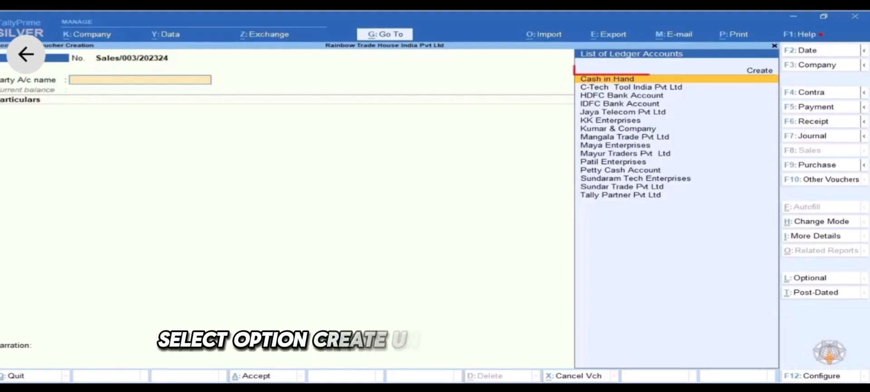
# - Start a new customer ledger under Sundry Debtors with bill-by-bill balances kept on
pyautogui.press('Up')
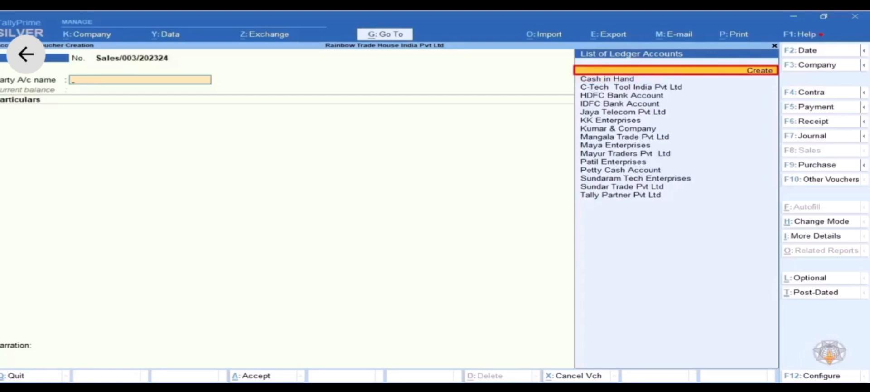
pyautogui.press('Return')
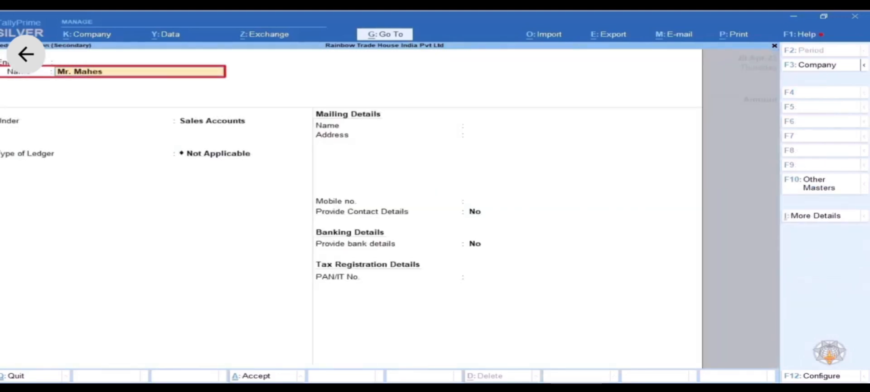
pyautogui.press('Return')
pyautogui.press('Return')
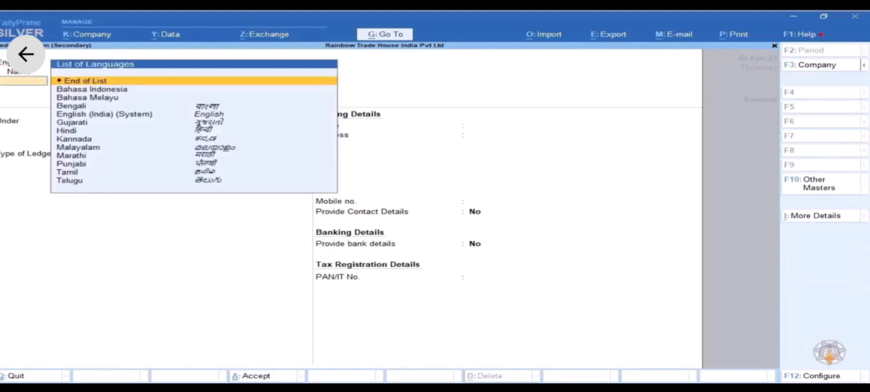
pyautogui.press('Return')
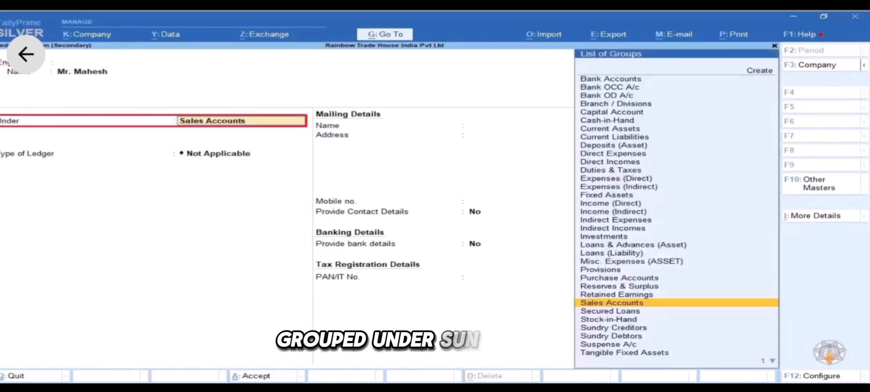
pyautogui.write('Sund')
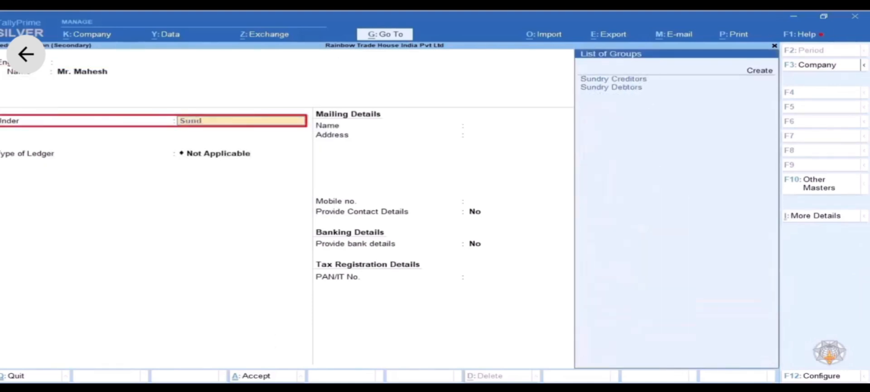
pyautogui.press('Down')
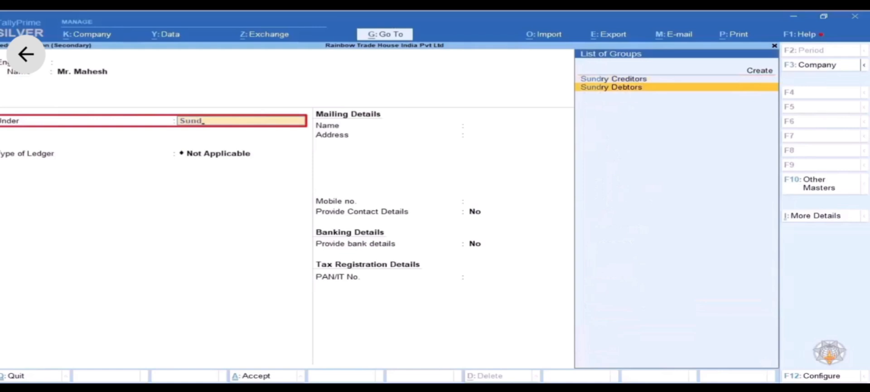
pyautogui.write('nd')
pyautogui.press('Return')
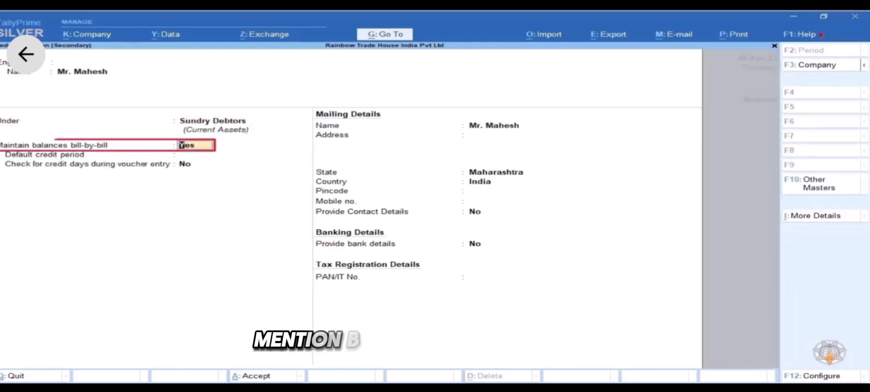
pyautogui.press('Return')
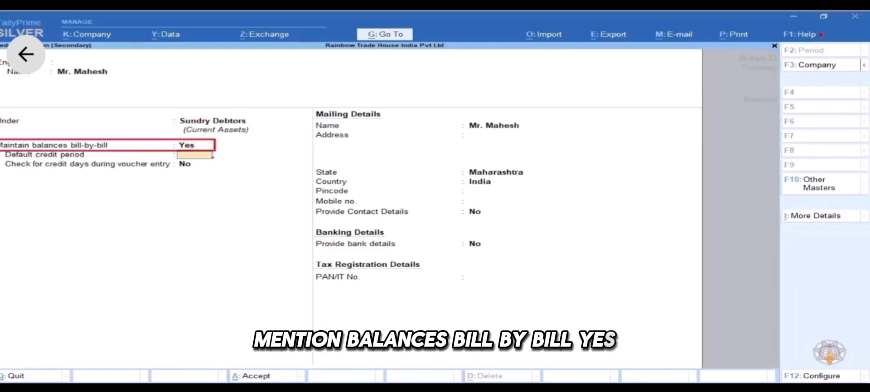
pyautogui.press('Return')
pyautogui.press('Return')
pyautogui.press('Return')
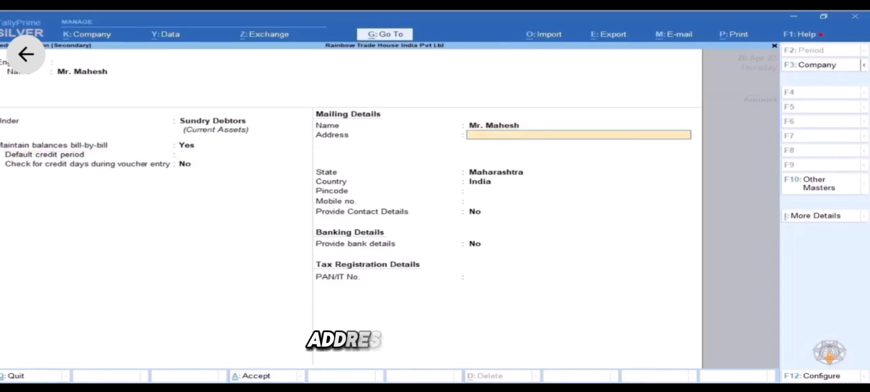
# - Fill in the customer's address and pincode in Maharashtra, leaving mobile empty, and request saving
pyautogui.write('Andheri')
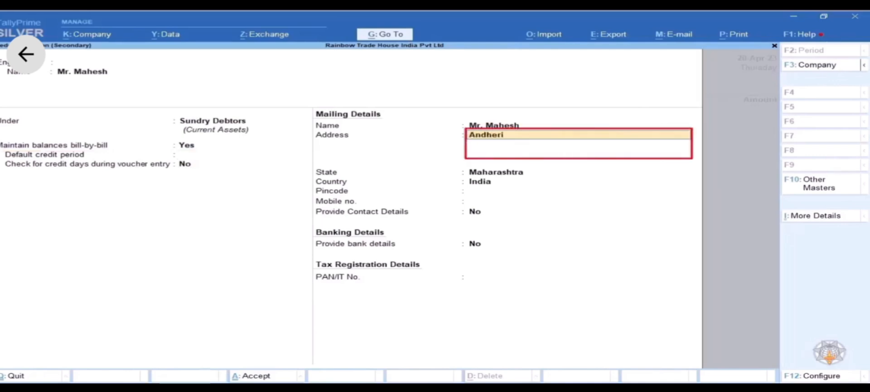
pyautogui.press('Return')
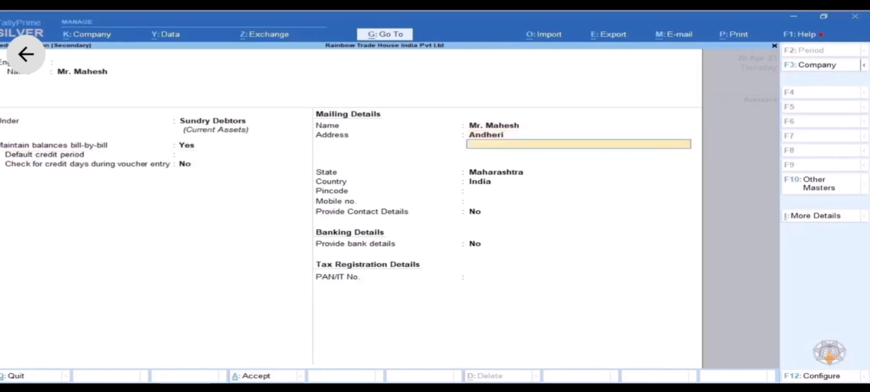
pyautogui.press('Return')
pyautogui.press('Return')
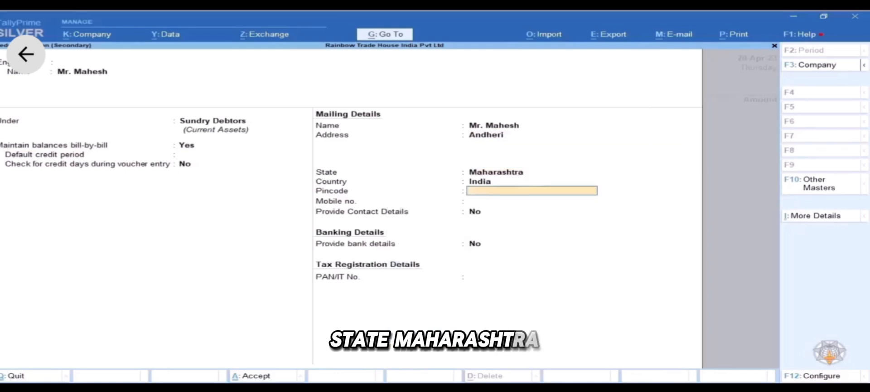
pyautogui.write('400099')
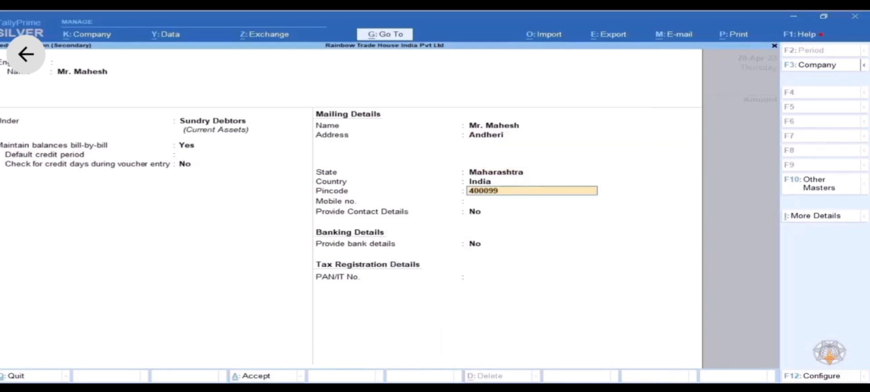
pyautogui.press('Return')
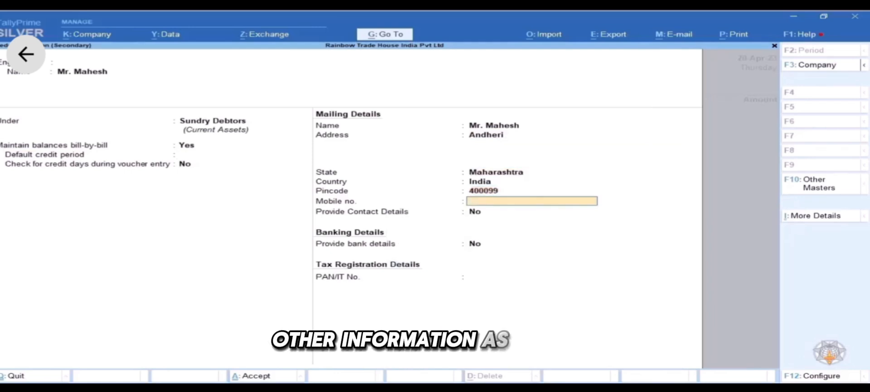
pyautogui.press('Return')
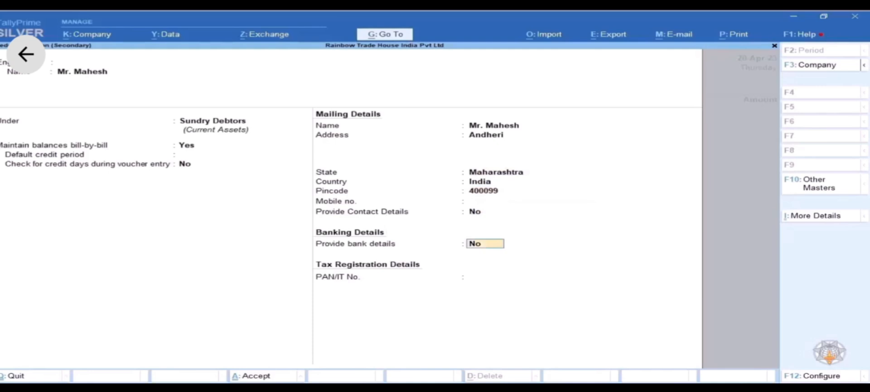
pyautogui.press('Return')
pyautogui.press('Return')
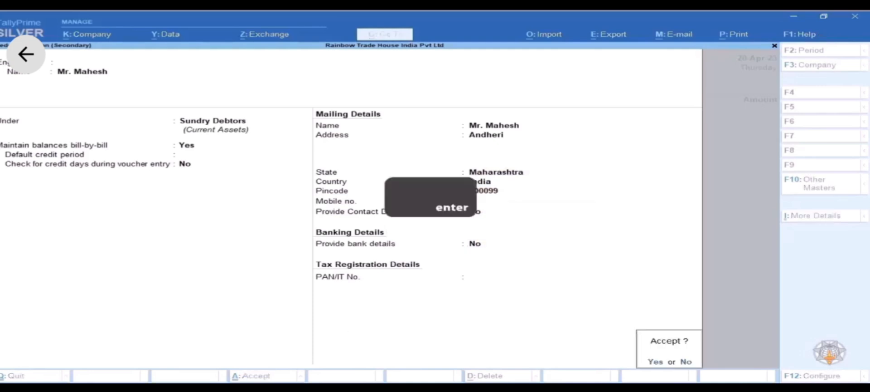
pyautogui.press('Return')
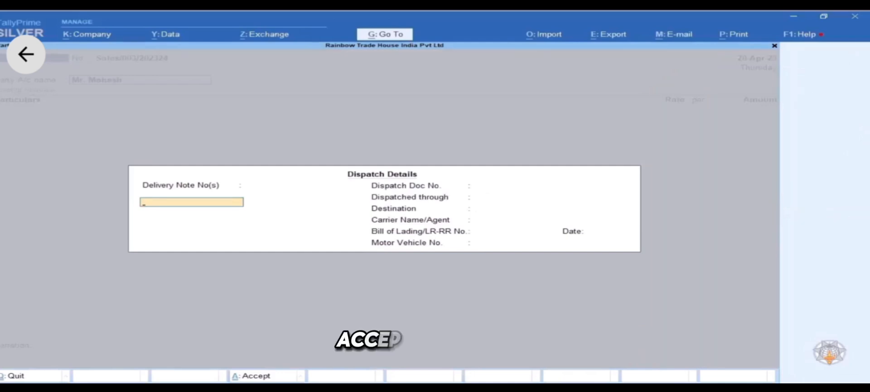
# - Leave every dispatch field, including the bill of lading number, blank to reach Party Details
pyautogui.press('Return')
pyautogui.press('Return')
pyautogui.press('Return')
pyautogui.press('Return')
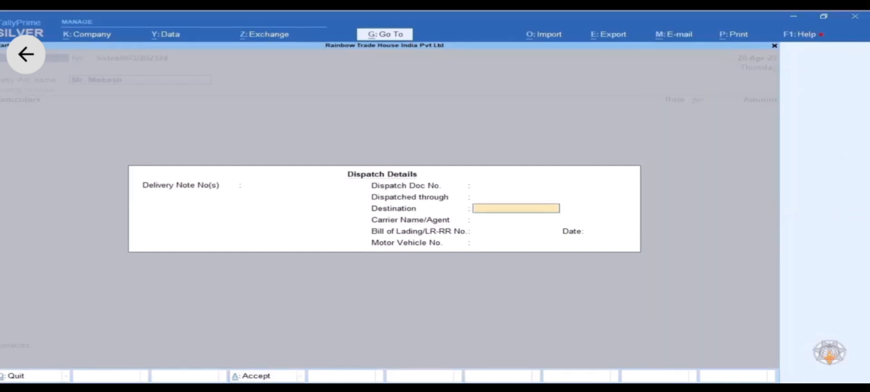
pyautogui.press('Return')
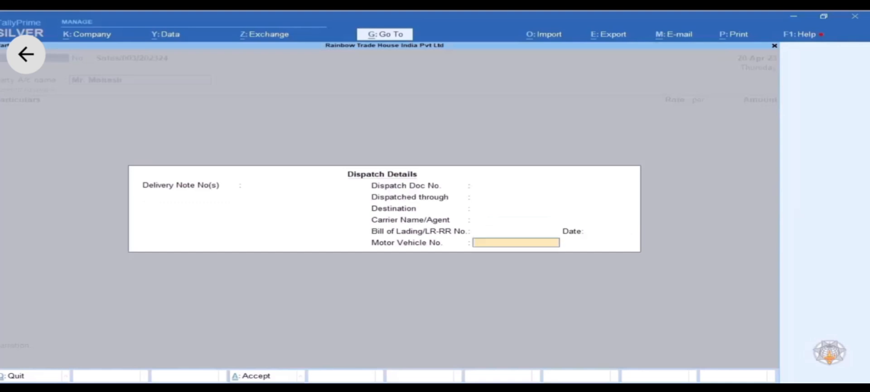
pyautogui.press('Return')
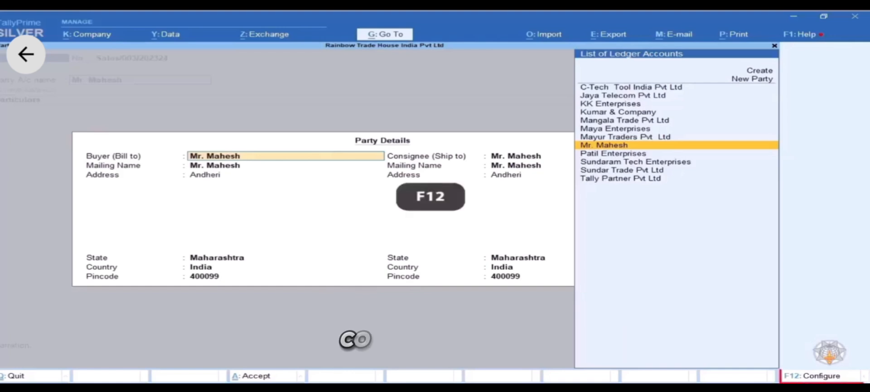
# - Set separate buyer and consignee details to No and accept the buyer with Maharashtra state
pyautogui.press('F12')
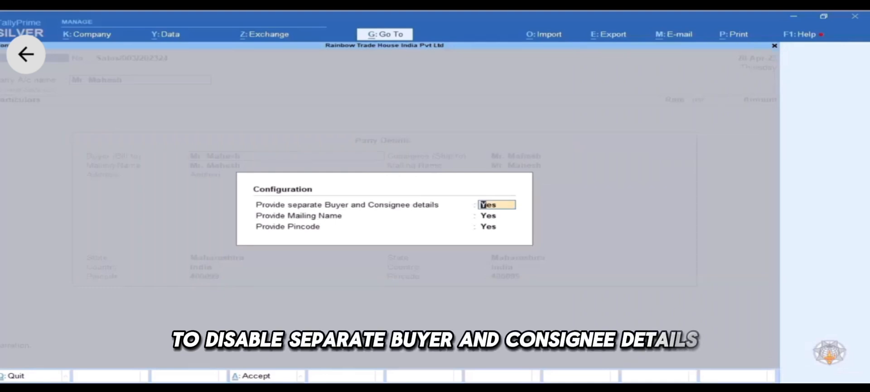
pyautogui.write('No')
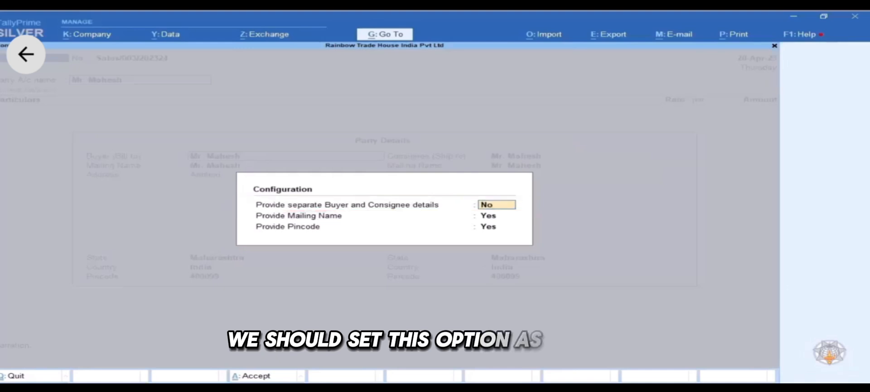
pyautogui.press('Return')
pyautogui.press('Return')
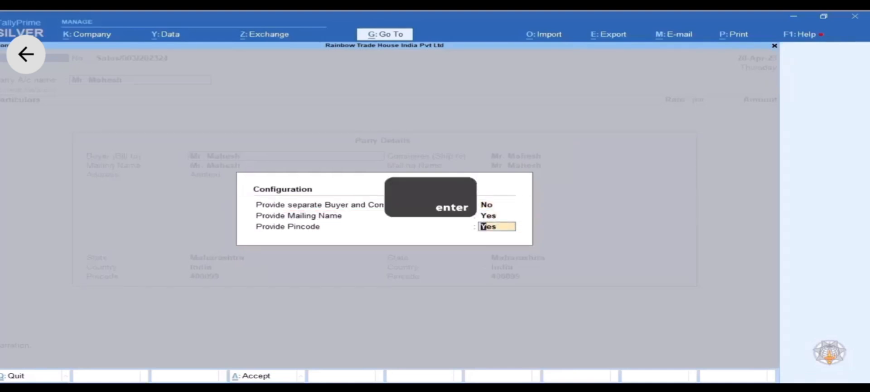
pyautogui.press('Return')
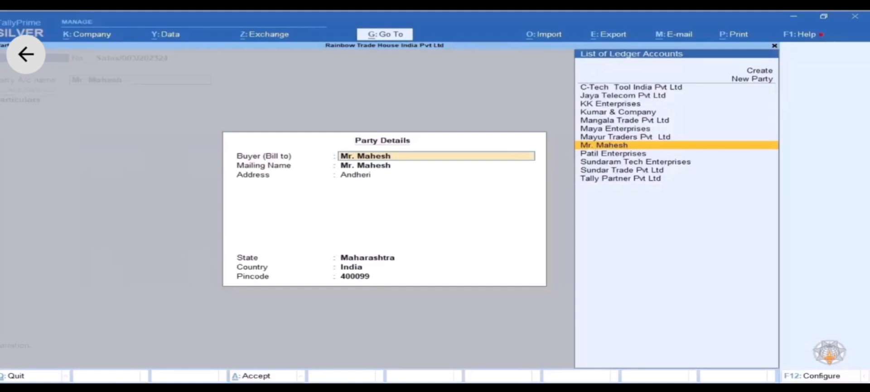
pyautogui.press('Return')
pyautogui.press('Return')
pyautogui.press('Return')
pyautogui.press('Return')
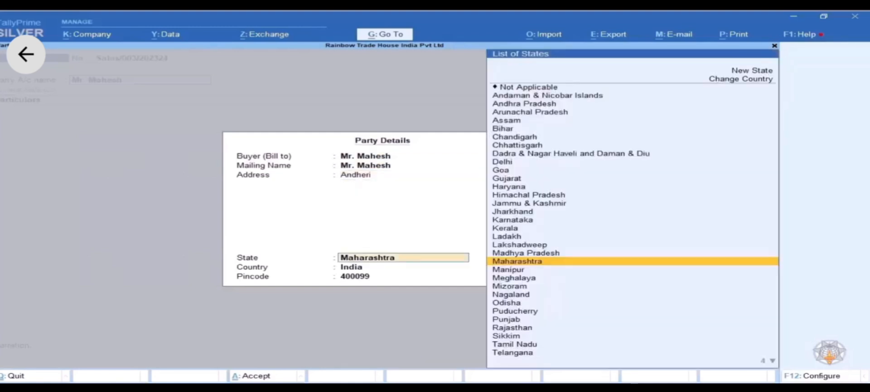
pyautogui.press('Return')
pyautogui.press('Return')
pyautogui.press('Return')
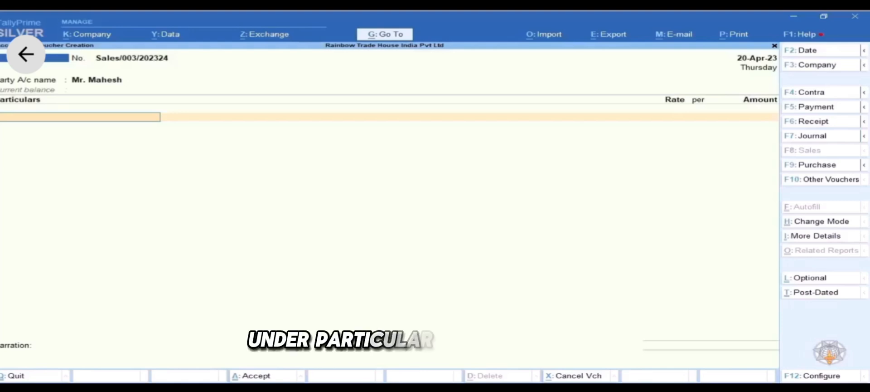
# - Credit Sales Accounts with 20,500 on the voucher
pyautogui.write('sal')
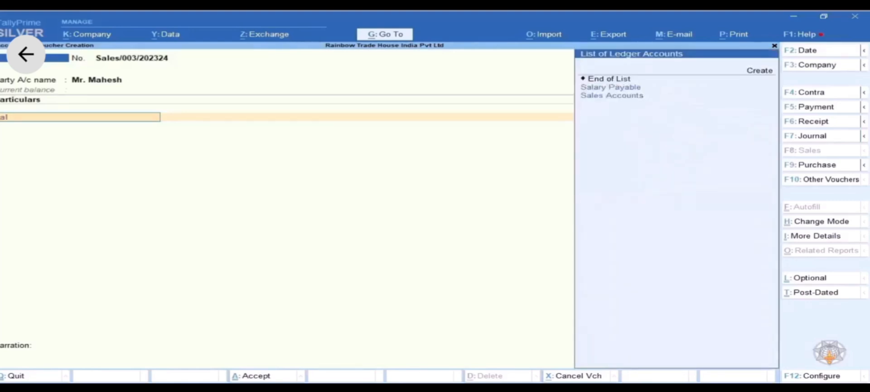
pyautogui.press('Down')
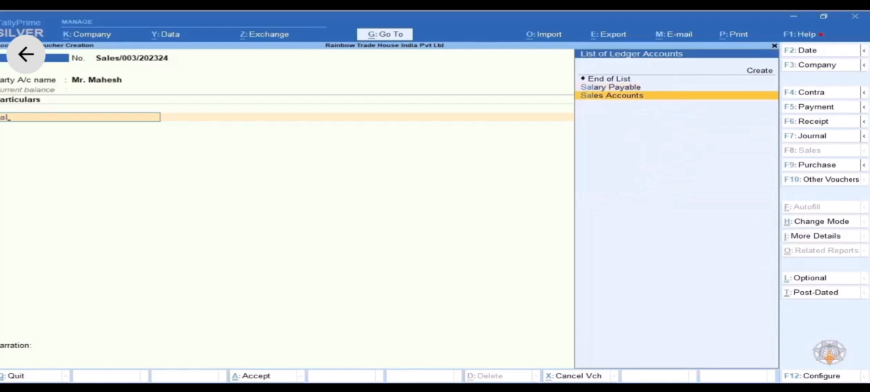
pyautogui.press('Return')
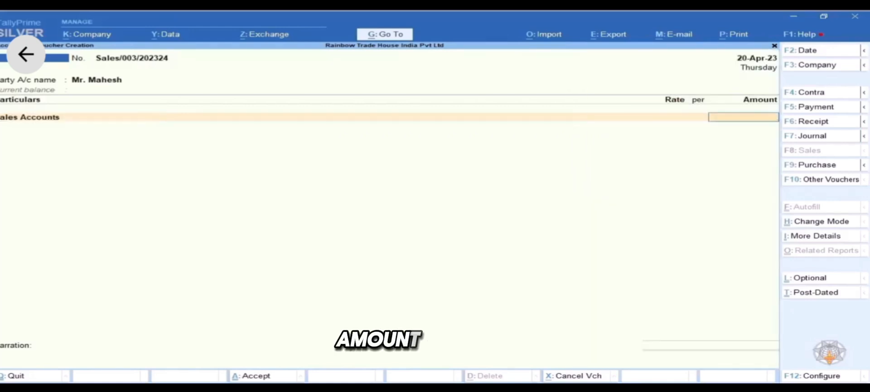
pyautogui.write('20500')
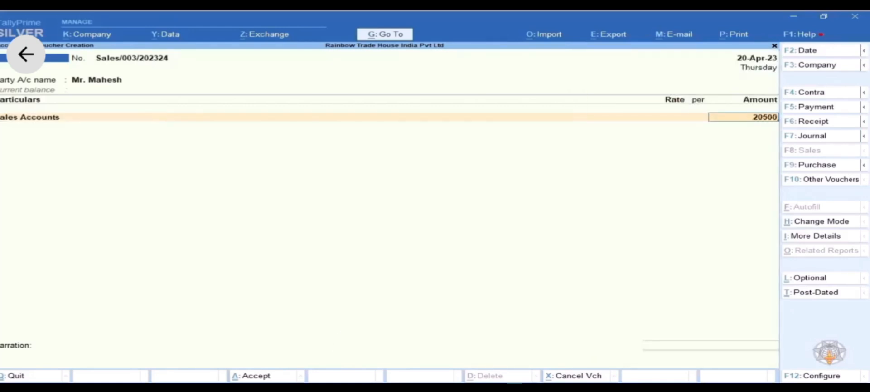
pyautogui.press('Return')
pyautogui.press('Return')
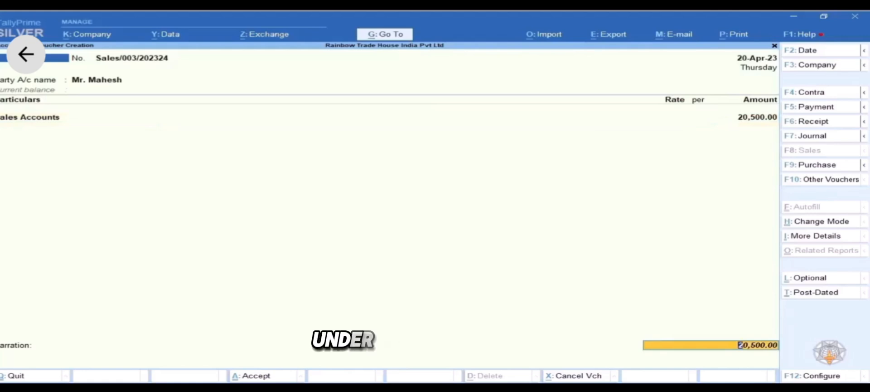
pyautogui.press('Return')
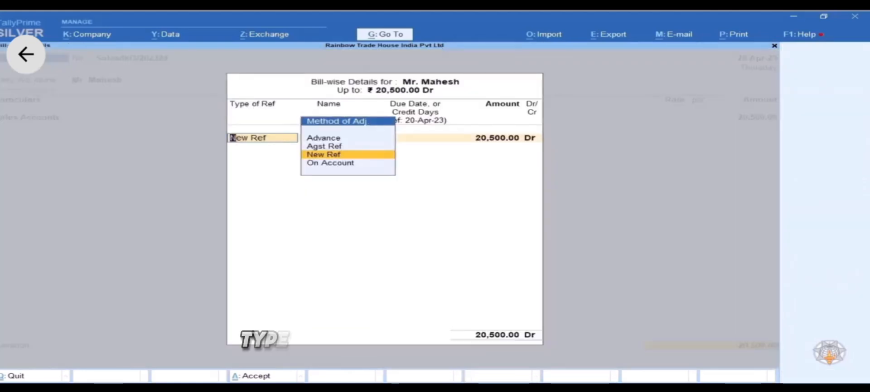
# - Allocate the amount as New Ref Sales/003/202324 with a 5-day credit period
pyautogui.press('Return')
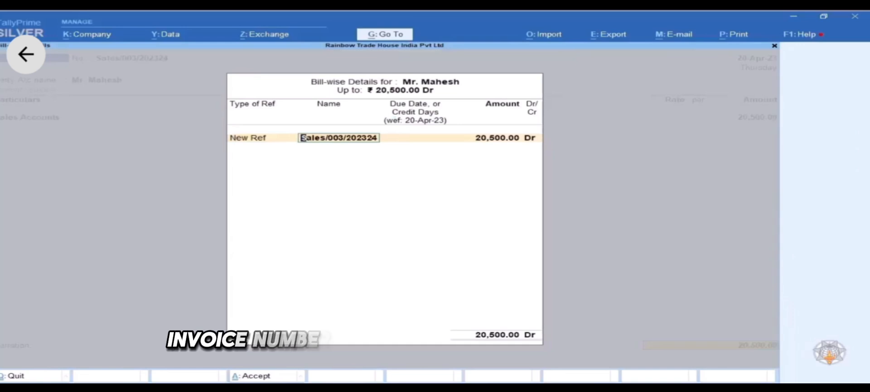
pyautogui.press('Return')
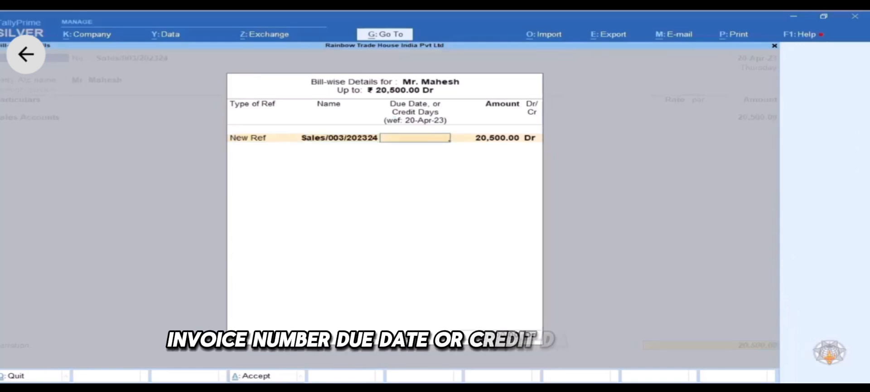
pyautogui.write('5')
pyautogui.press('Return')
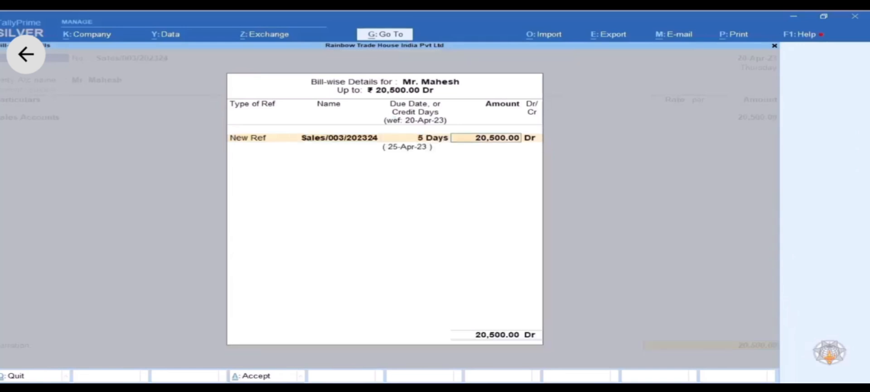
pyautogui.press('Return')
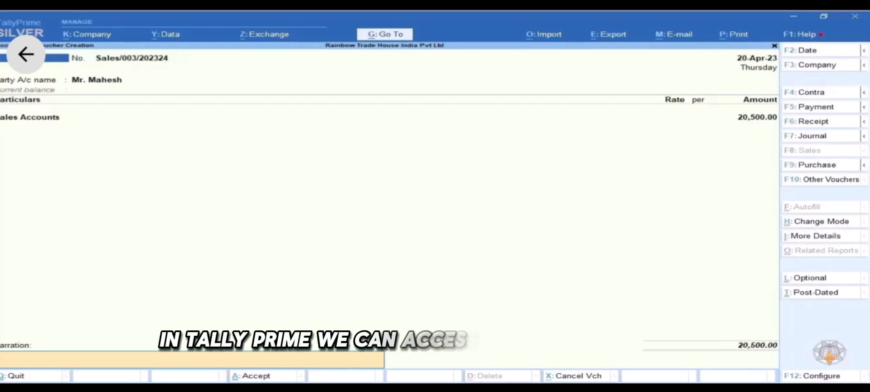
pyautogui.press('F12')
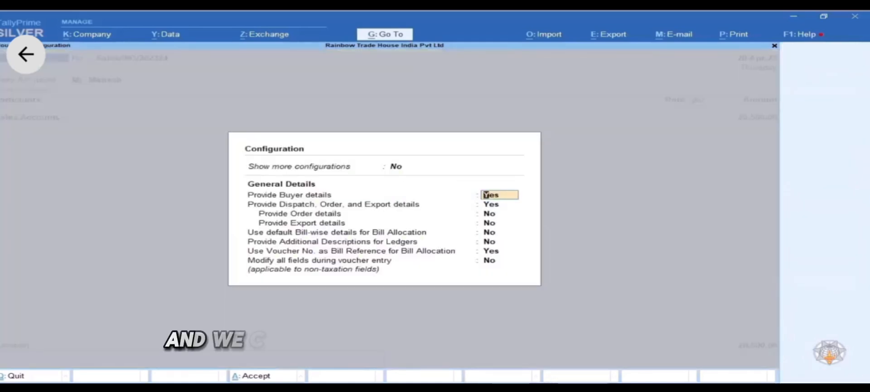
pyautogui.press('Return')
pyautogui.press('Return')
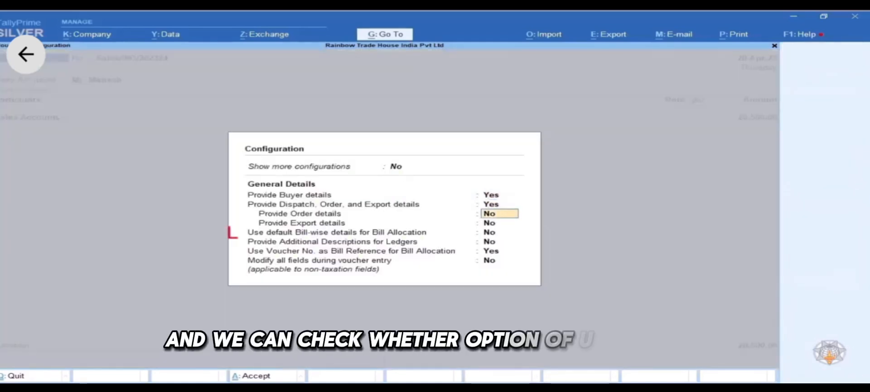
pyautogui.press('Return')
pyautogui.press('Return')
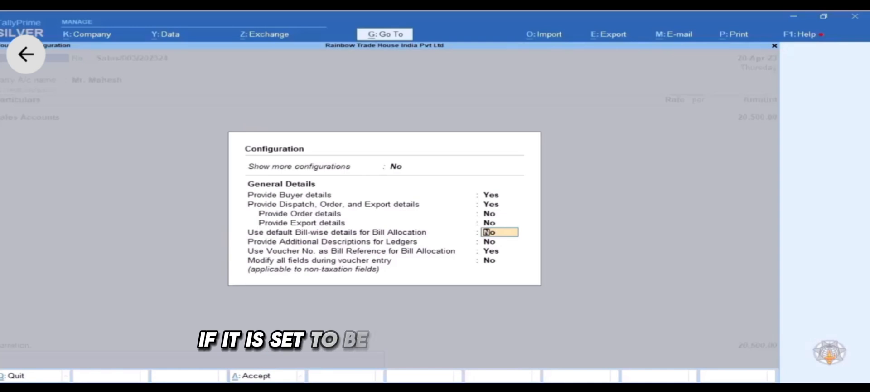
pyautogui.press('Return')
pyautogui.press('Return')
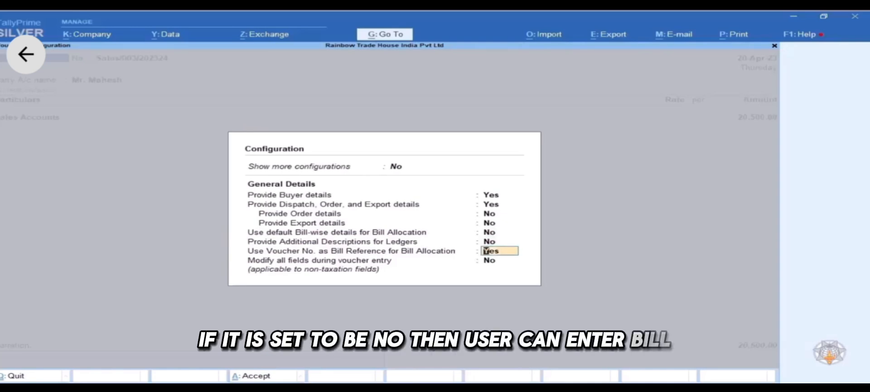
pyautogui.press('Return')
pyautogui.press('Return')
# - Reopen the bill-wise details and keep the bill name and 5-day due date
pyautogui.press('BackSpace')
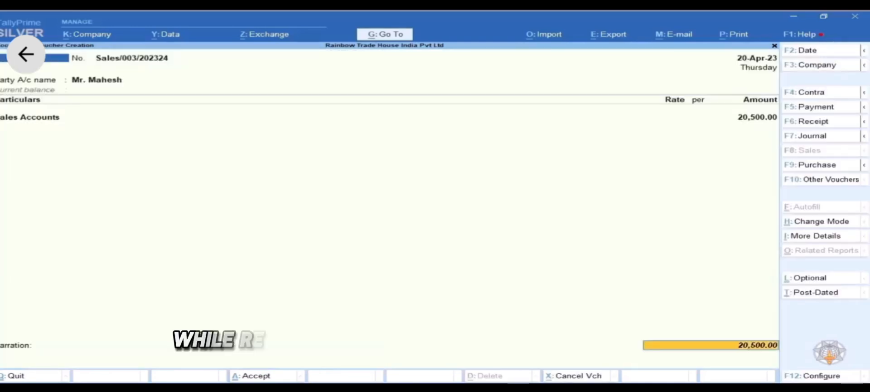
pyautogui.press('Return')
pyautogui.press('Return')
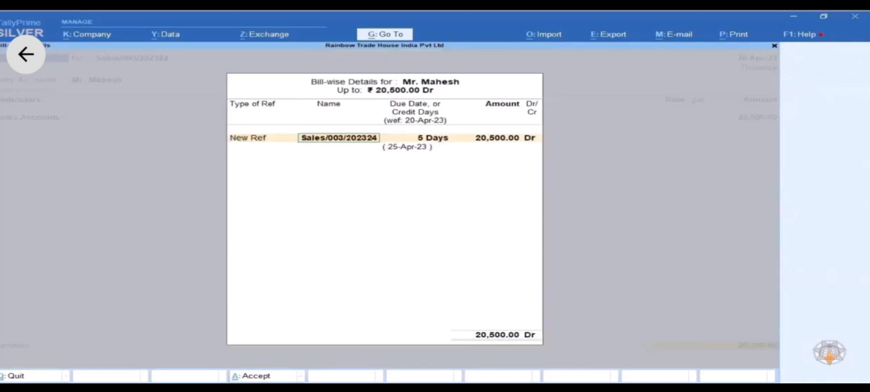
pyautogui.press('Return')
pyautogui.press('Return')
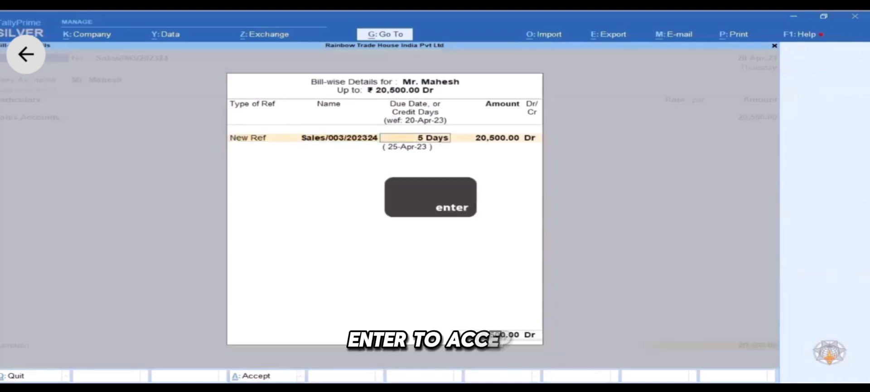
pyautogui.press('Return')
pyautogui.press('Return')
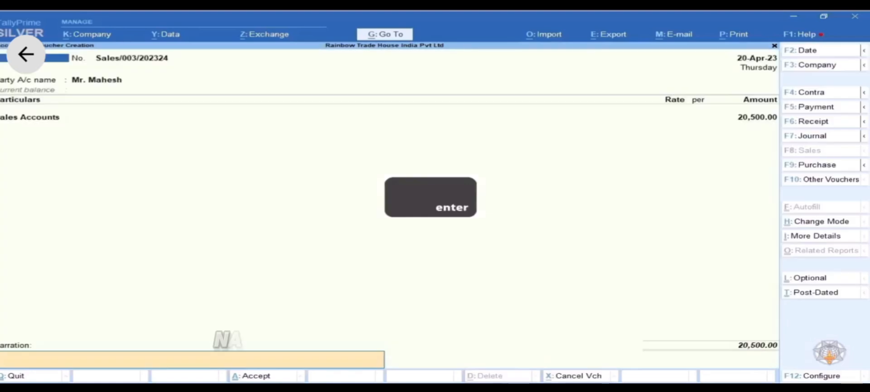
# - Add the narration 'Being material sold on credit.' and save voucher Sales/003
pyautogui.write('Being material')
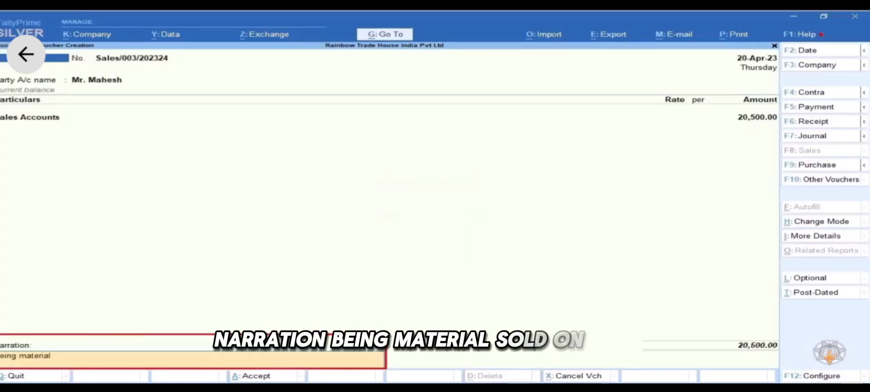
pyautogui.write(' sold on credit.')
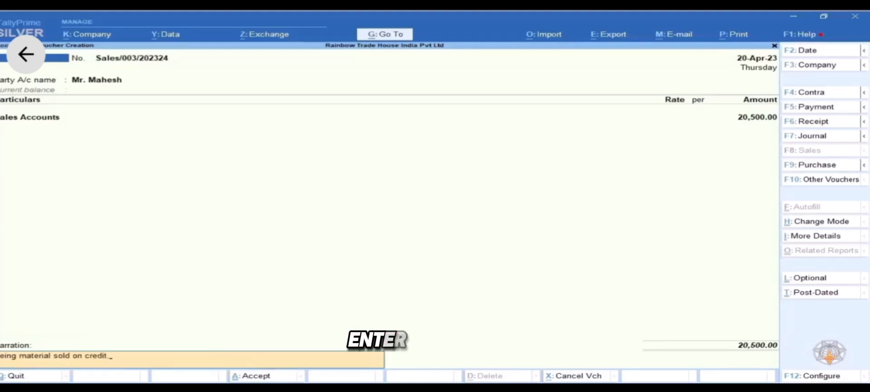
pyautogui.press('Return')
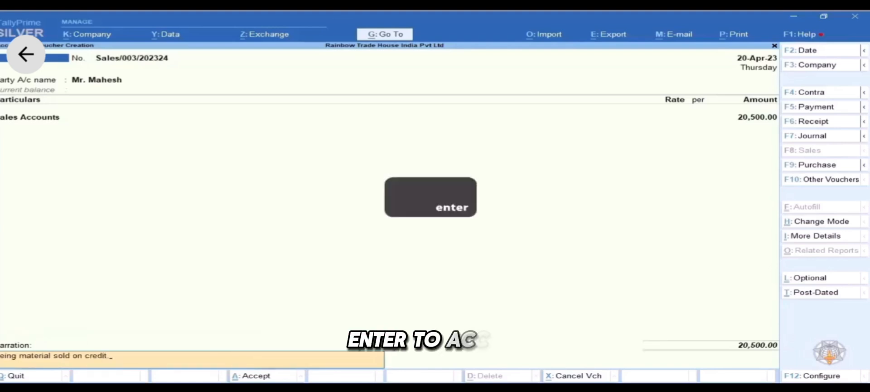
pyautogui.press('Return')
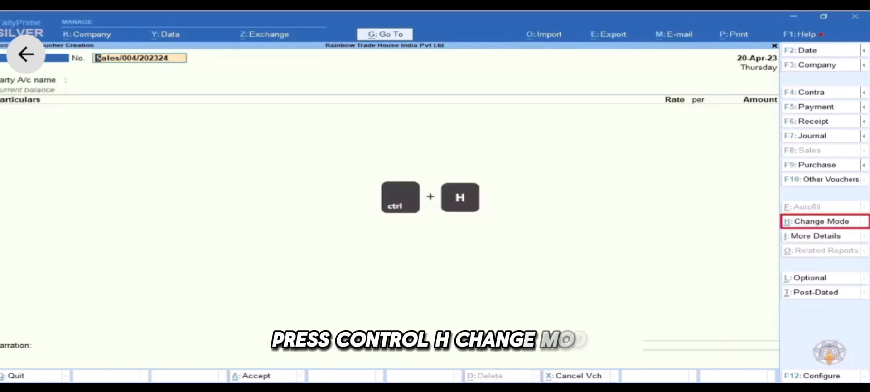
# - Switch the Sales/004 voucher to As Voucher mode
pyautogui.hotkey('ctrl', 'h')
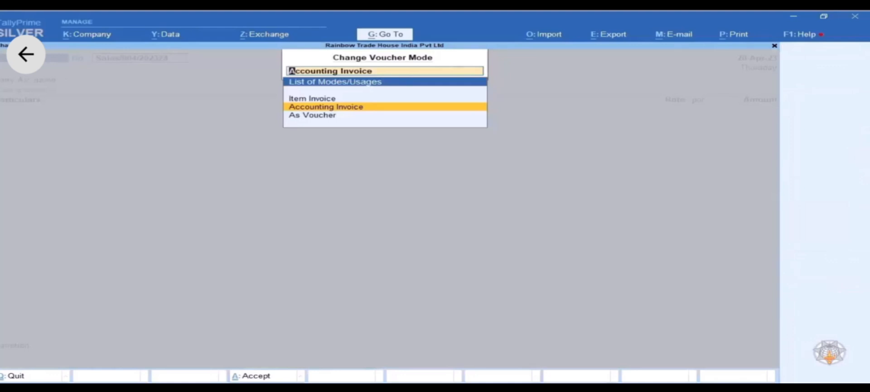
pyautogui.press('Down')
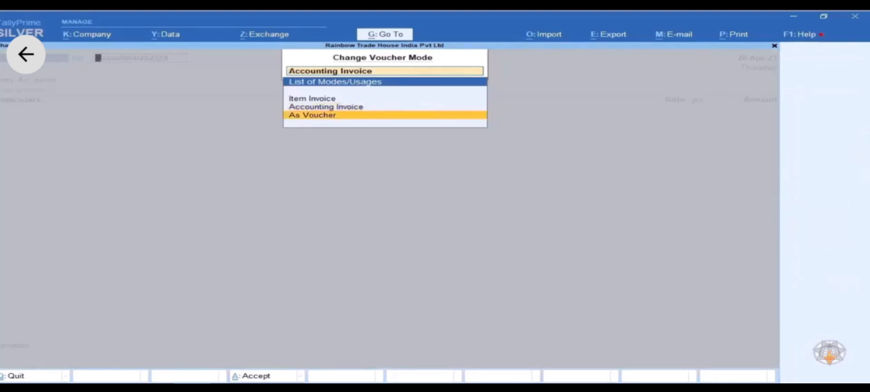
pyautogui.press('Return')
# - Date the voucher 21-Apr-23 and start entering a party name beginning with T
pyautogui.press('F2')
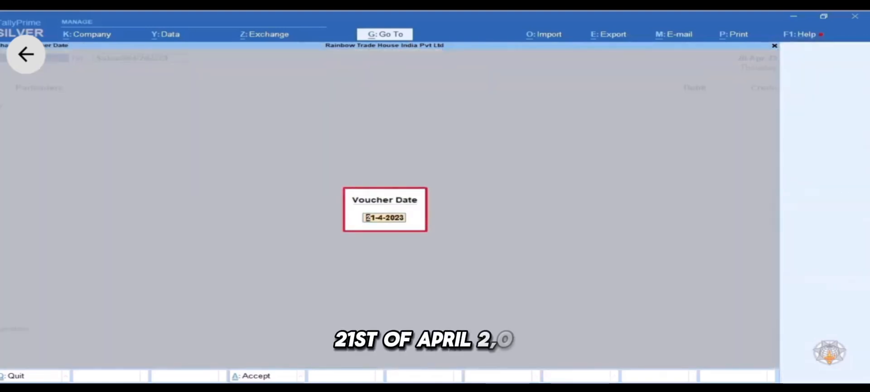
pyautogui.press('Return')
pyautogui.press('Return')
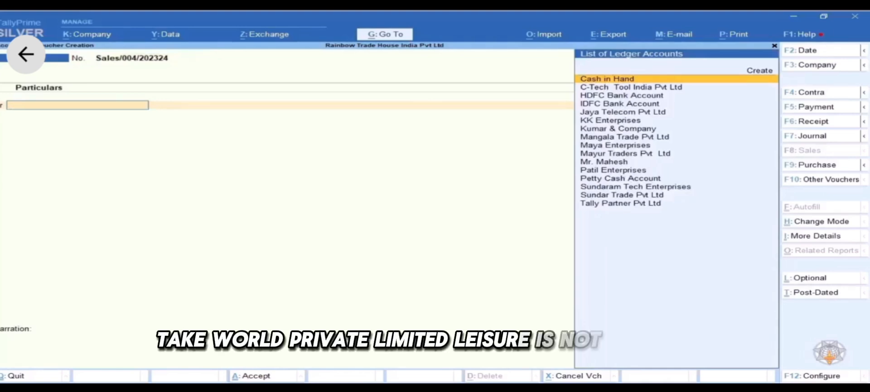
pyautogui.write('T')
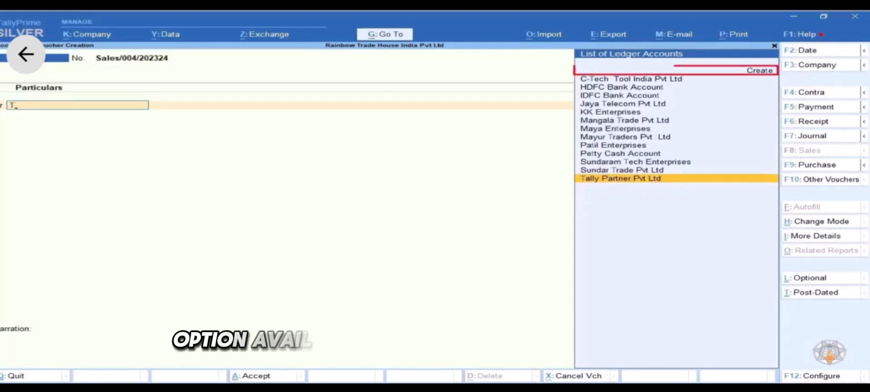
pyautogui.press('Up')
pyautogui.press('Up')
pyautogui.press('Up')
pyautogui.press('Up')
pyautogui.press('Up')
pyautogui.press('Up')
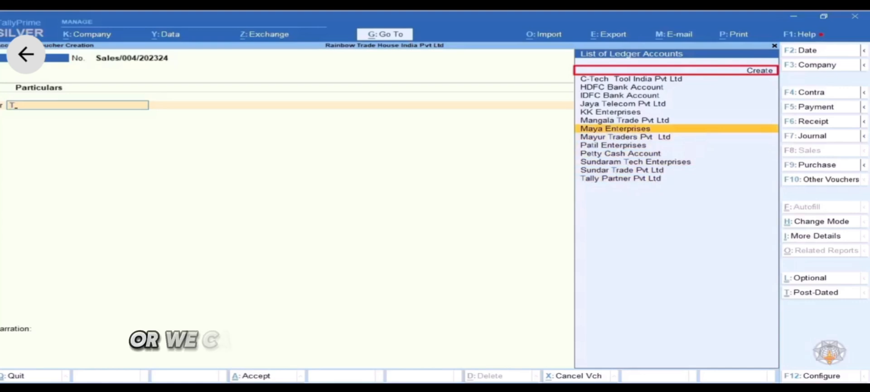
# - Choose Create in the ledger list (Alt+C) to open a new party ledger form
pyautogui.press('Up')
pyautogui.press('Up')
pyautogui.press('Up')
pyautogui.press('Up')
pyautogui.press('Up')
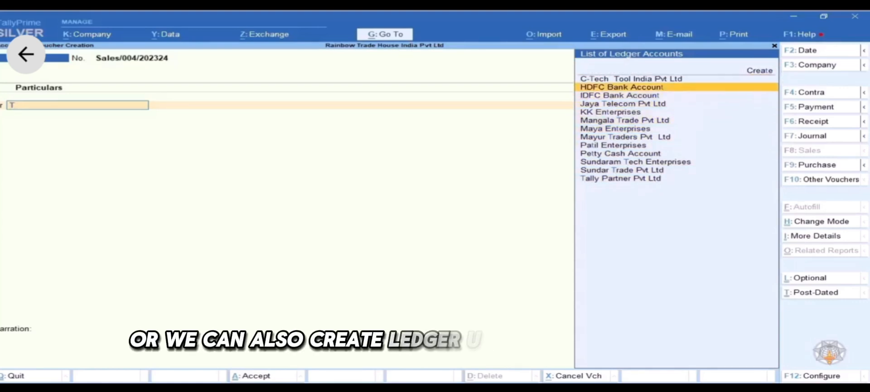
pyautogui.press('Up')
pyautogui.press('Up')
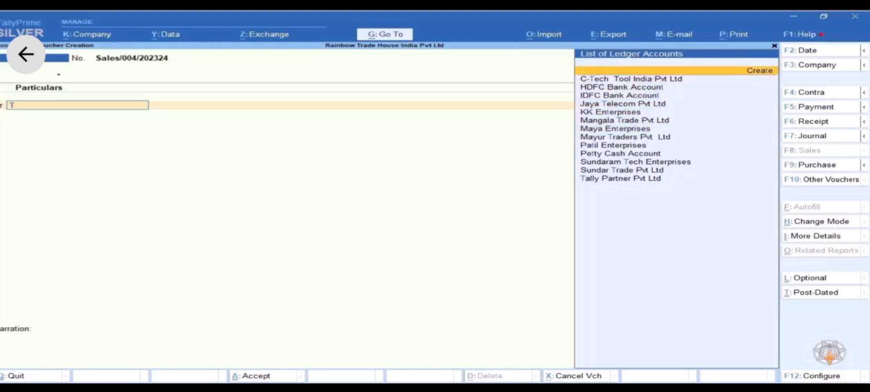
pyautogui.hotkey('alt', 'c')
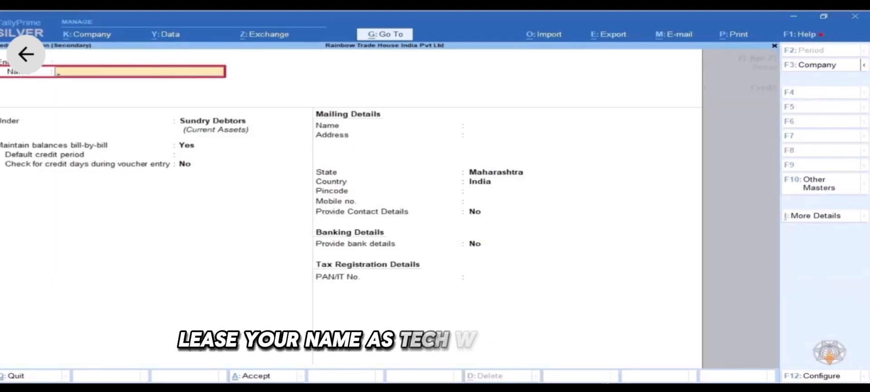
# - Name the new ledger Tech World Pvt Ltd, skipping alias and language
pyautogui.write('Tech World Pvt Ltd')
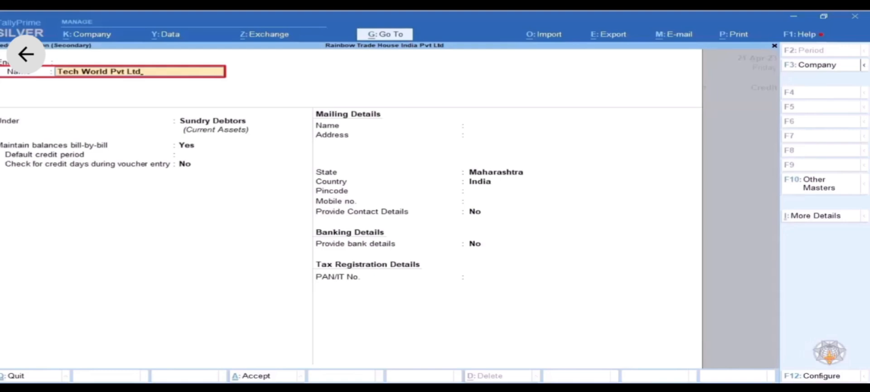
pyautogui.press('Return')
pyautogui.press('Return')
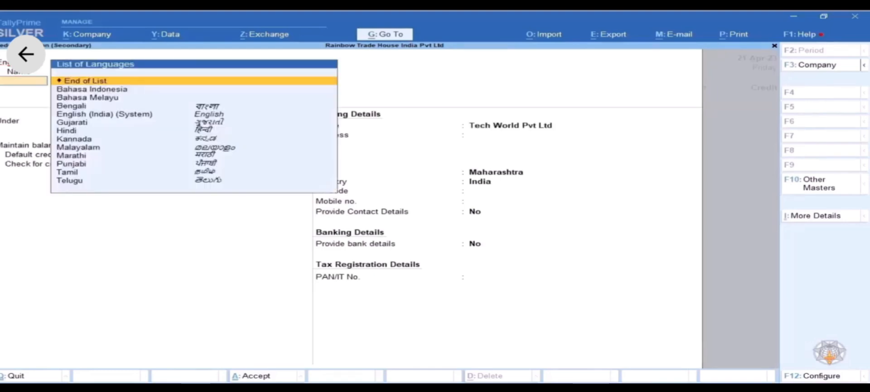
pyautogui.press('Return')
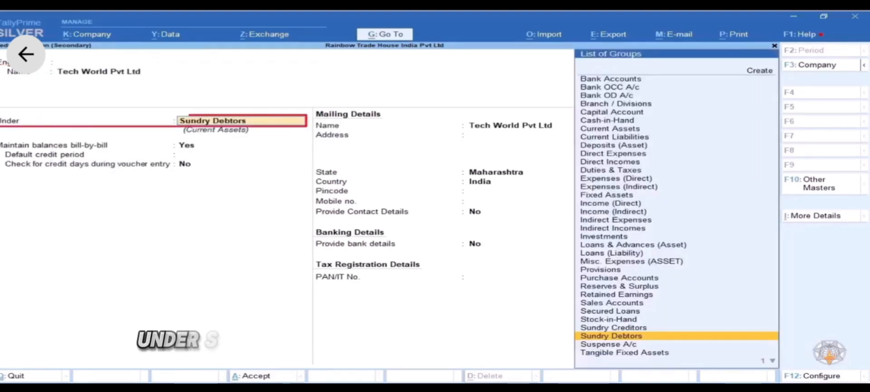
pyautogui.press('Return')
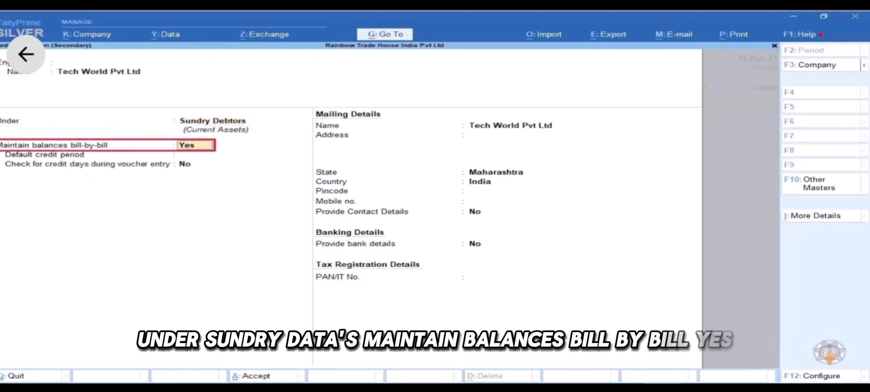
# - Give it a Pune address in Maharashtra and save the ledger
pyautogui.press('Return')
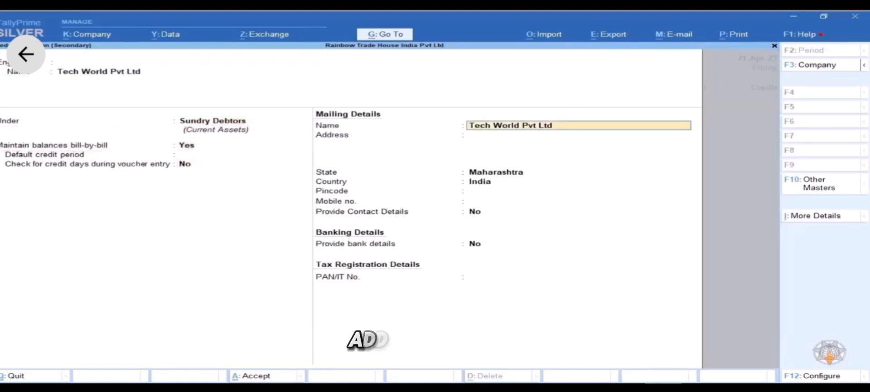
pyautogui.press('Return')
pyautogui.write('ne')
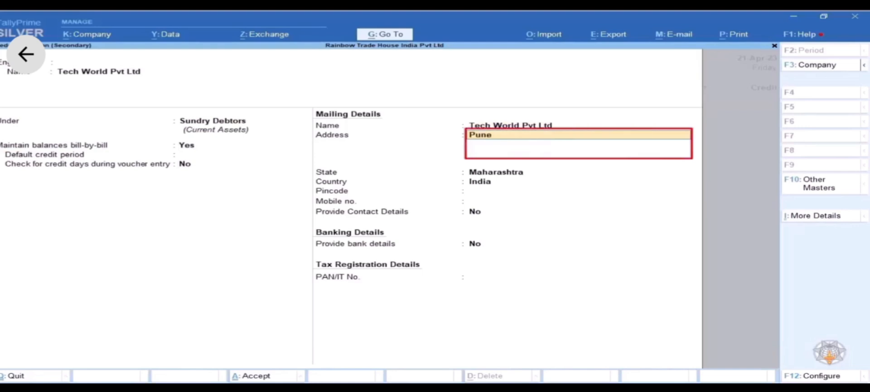
pyautogui.press('Return')
pyautogui.press('Return')
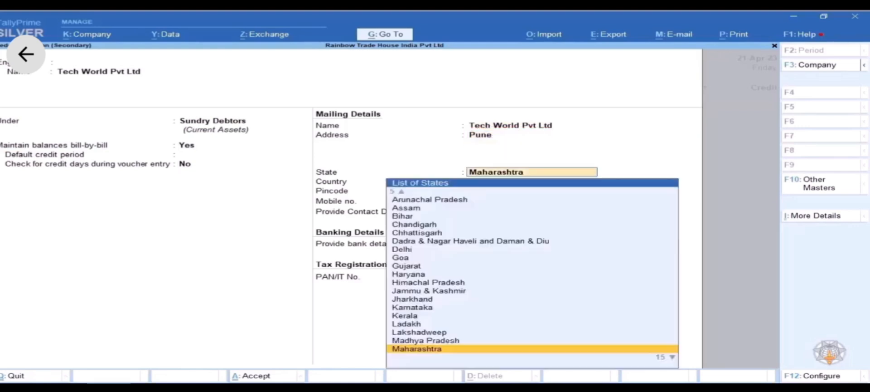
pyautogui.press('Return')
pyautogui.press('Return')
pyautogui.press('Return')
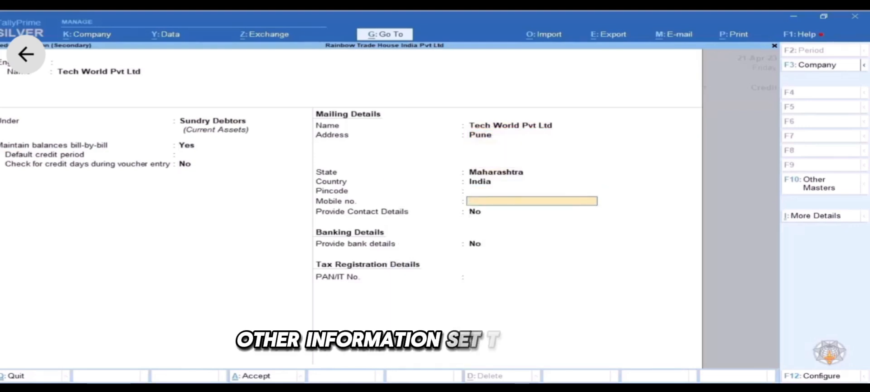
pyautogui.press('Return')
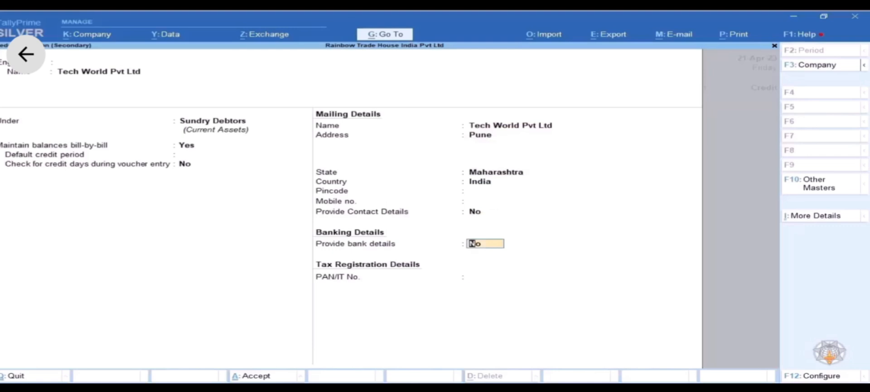
pyautogui.press('Return')
pyautogui.press('Return')
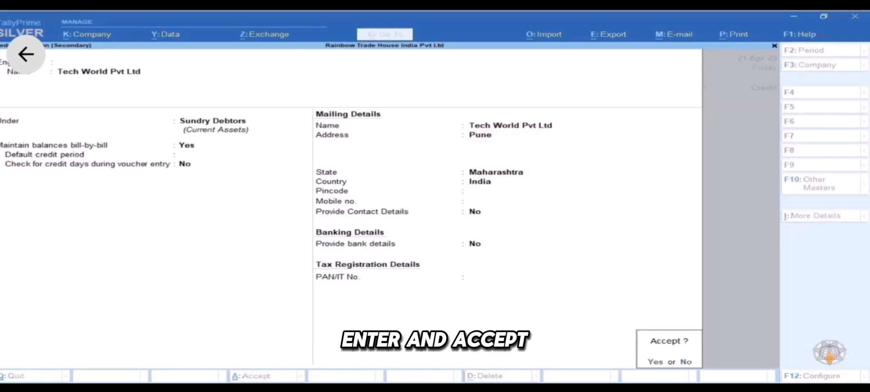
pyautogui.press('Return')
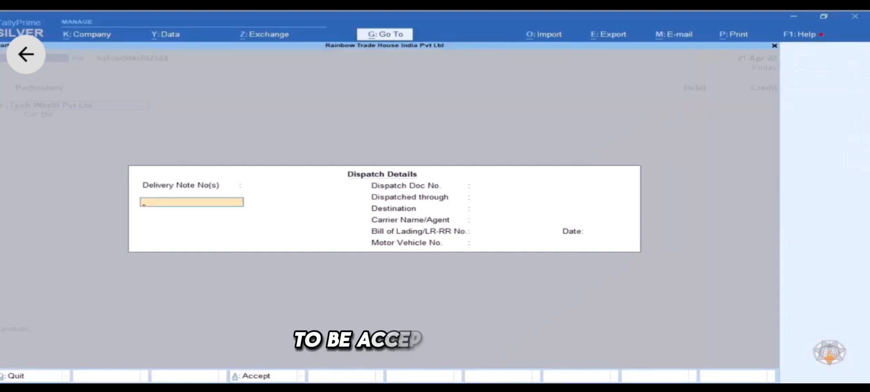
# - Pass blank dispatch details and accept Tech World Pvt Ltd as buyer in Party Details
pyautogui.press('Return')
pyautogui.press('Return')
pyautogui.press('Return')
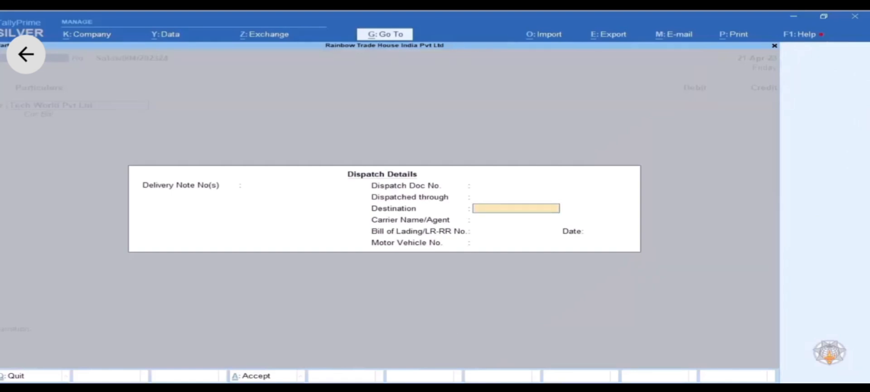
pyautogui.press('Return')
pyautogui.press('Return')
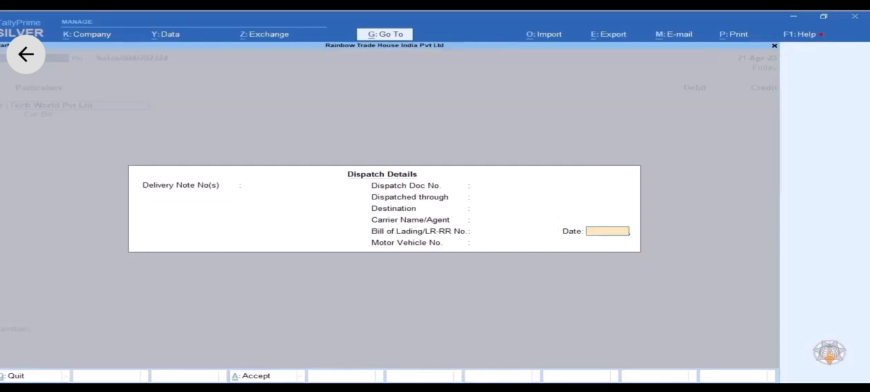
pyautogui.press('Return')
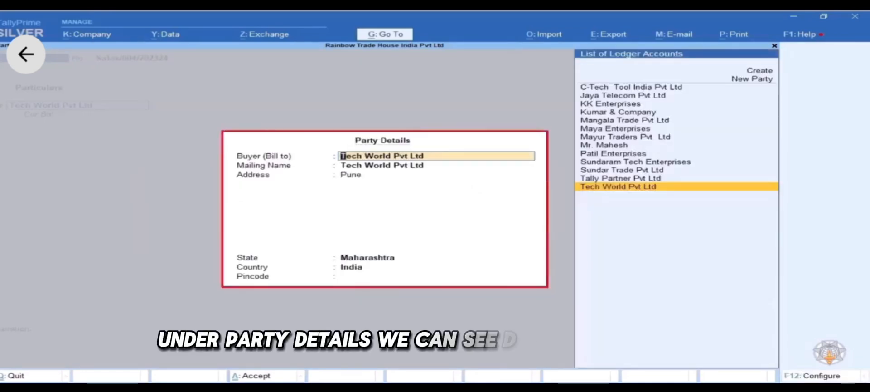
pyautogui.press('Return')
pyautogui.press('Return')
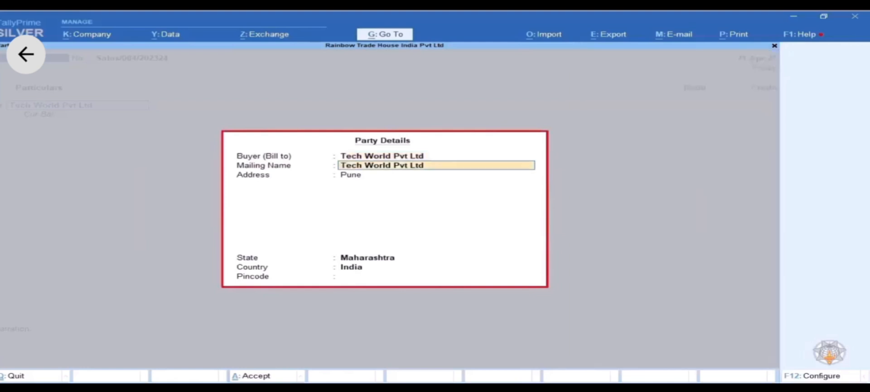
pyautogui.press('Return')
pyautogui.press('Return')
pyautogui.press('Return')
pyautogui.press('Return')
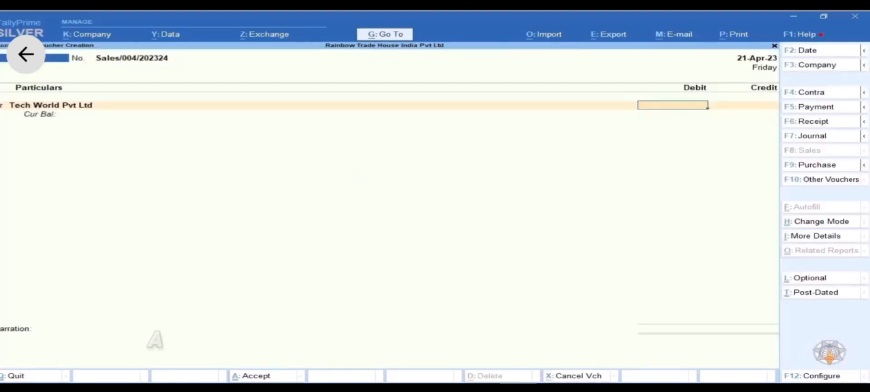
# - Debit Tech World Pvt Ltd 20,500 as New Ref Sales/004/202324 with 7 credit days, due 28-Apr-23
pyautogui.write('20,5')
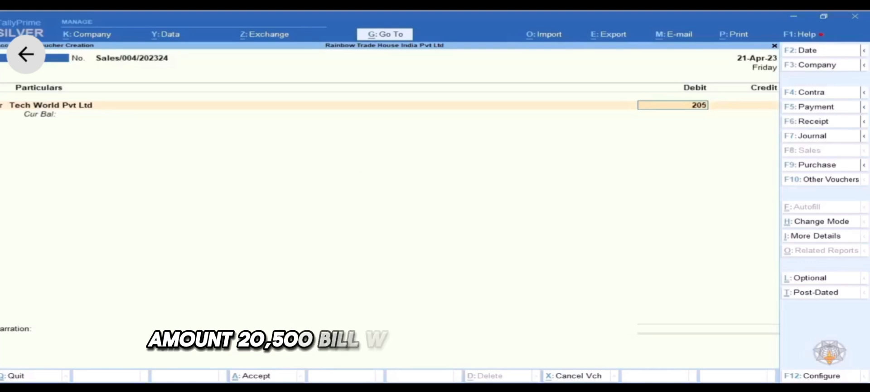
pyautogui.write('00')
pyautogui.press('Return')
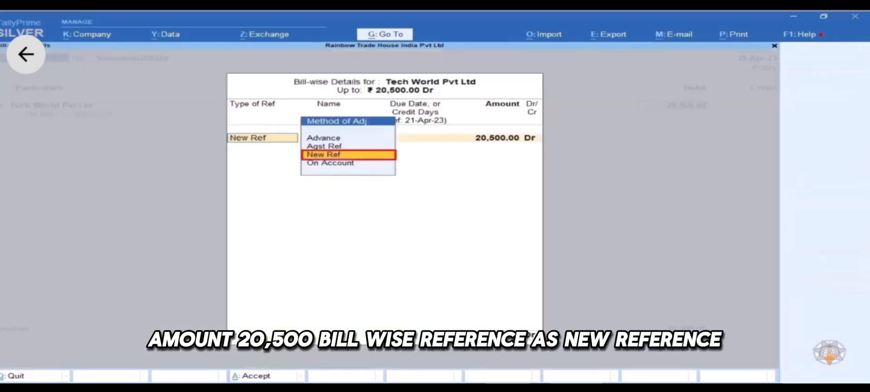
pyautogui.press('Return')
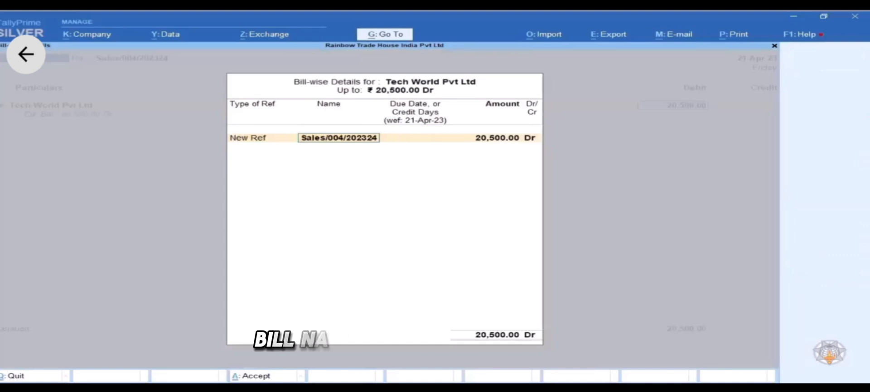
pyautogui.press('Return')
pyautogui.write('7')
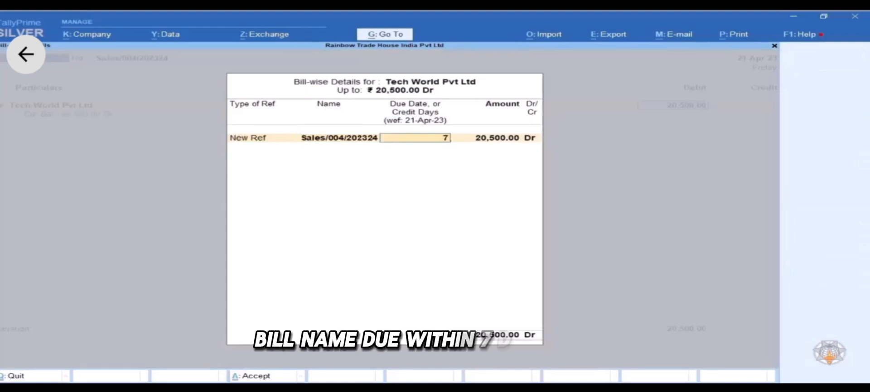
pyautogui.press('Return')
pyautogui.press('Return')
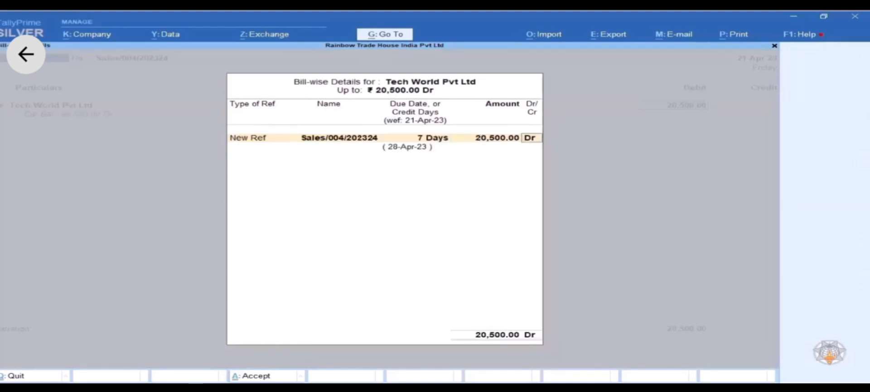
pyautogui.press('Return')
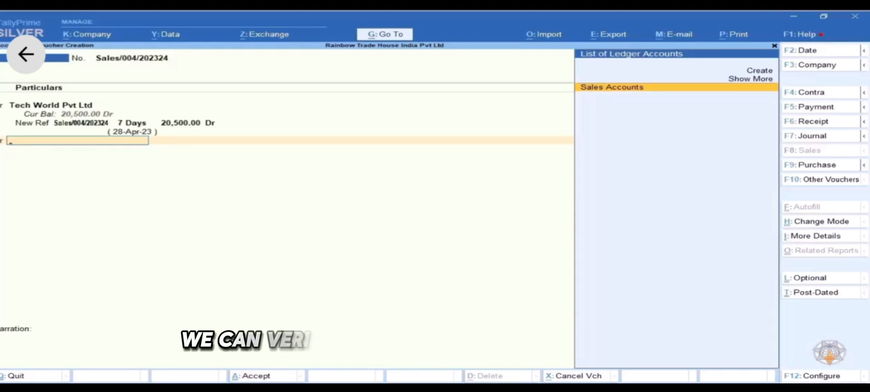
# - Select Professional Services in the Cr row and accept the 20,500.00 credit amount
pyautogui.press('Up')
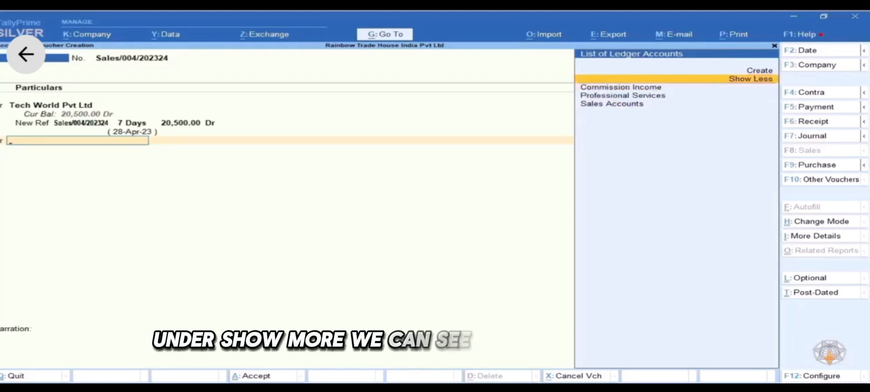
pyautogui.press('Down')
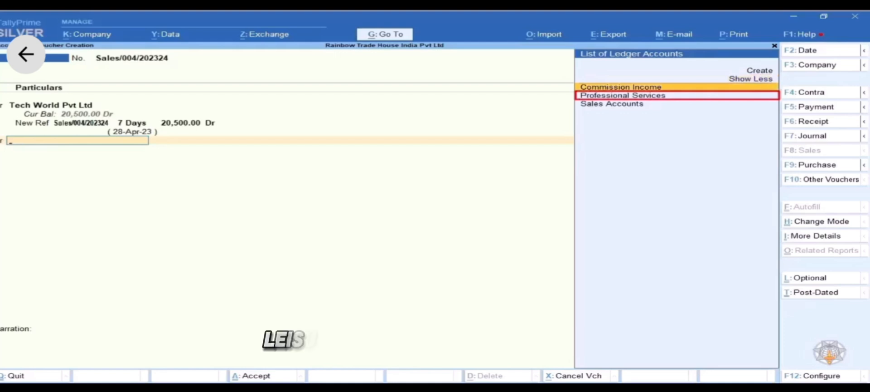
pyautogui.press('Down')
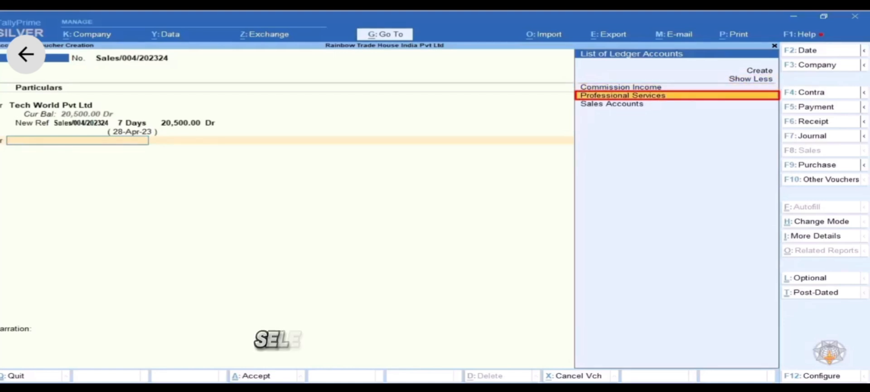
pyautogui.press('Return')
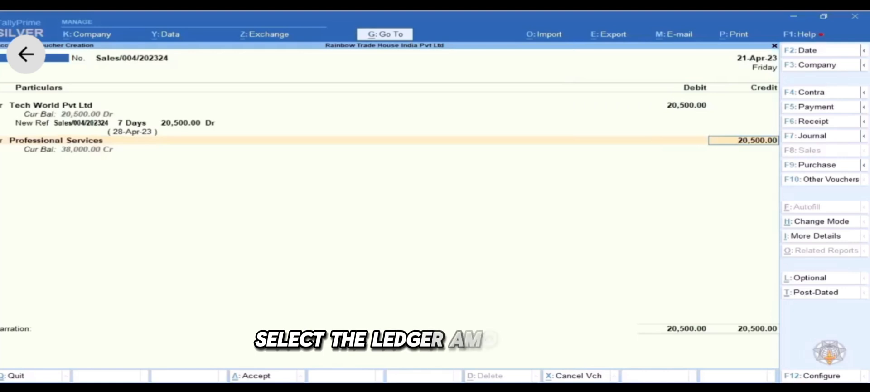
pyautogui.press('Return')
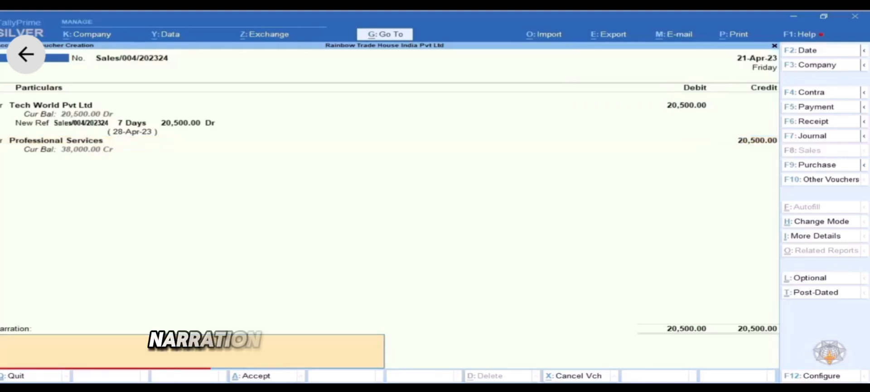
# - Enter the narration 'Being invoice raised for service on credit.' and accept the voucher to save it
pyautogui.write('Being invoice')
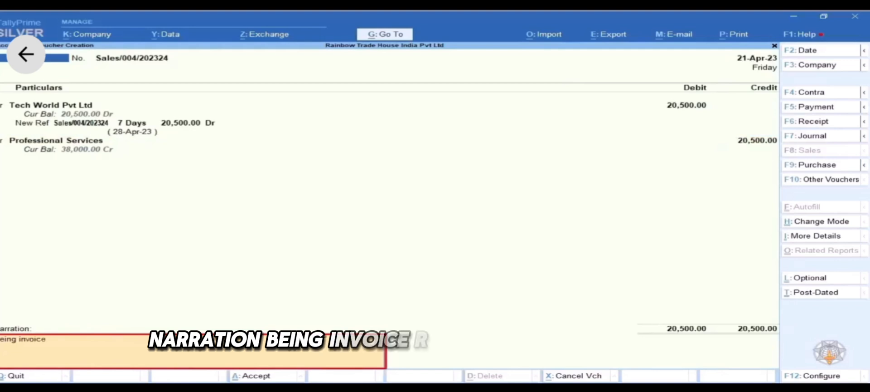
pyautogui.write(' raised for service')
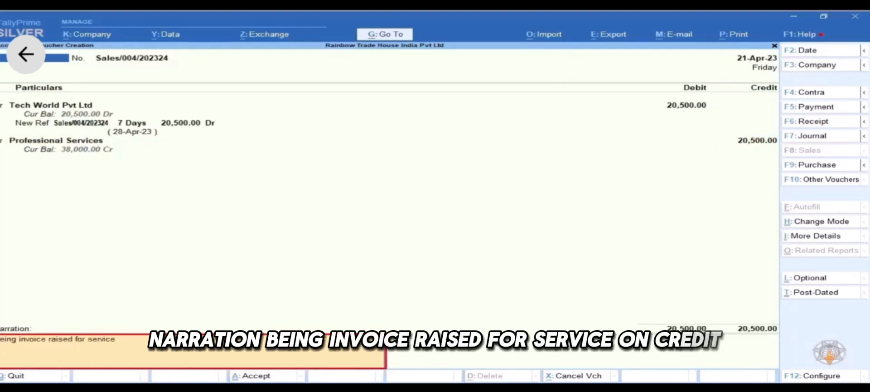
pyautogui.write(' on credi')
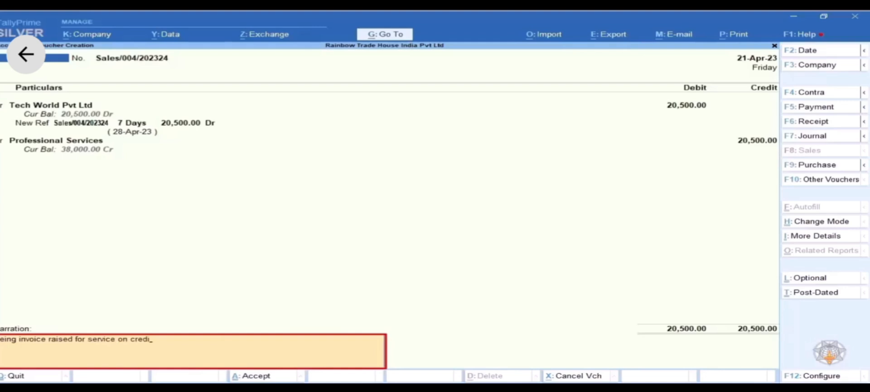
pyautogui.write('t.')
pyautogui.press('Return')
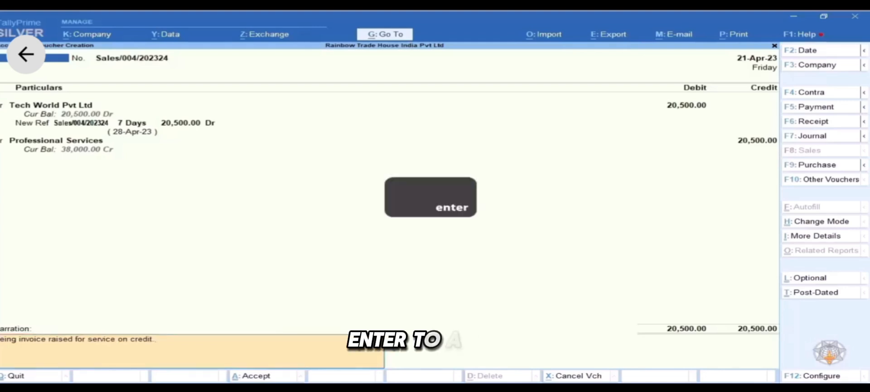
pyautogui.press('Return')
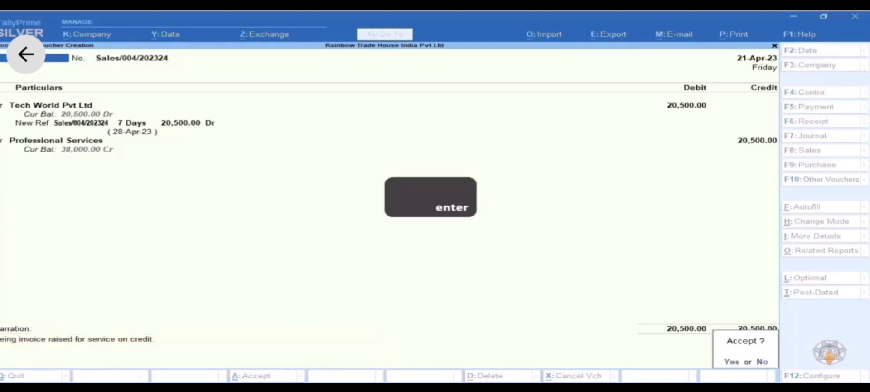
pyautogui.press('Return')
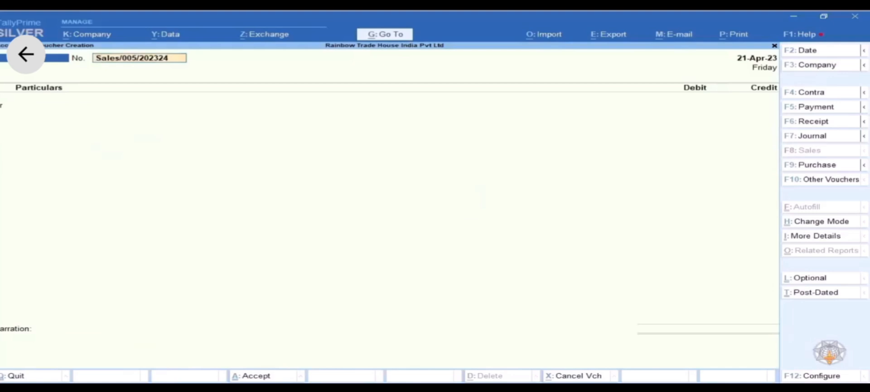